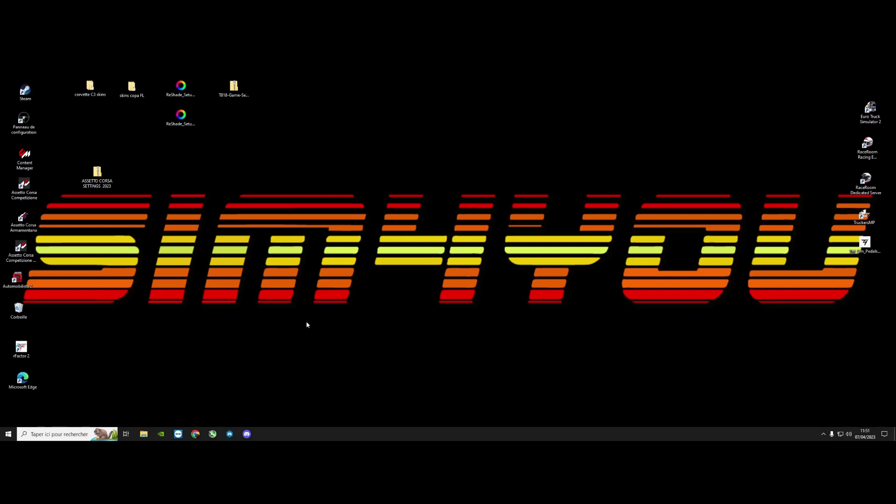
Extract the ASSETTO CORSA SETTINGS 2023 folder from its archive onto the desktop and place the archive beside the other desktop files
drag(97, 173, 426, 133)
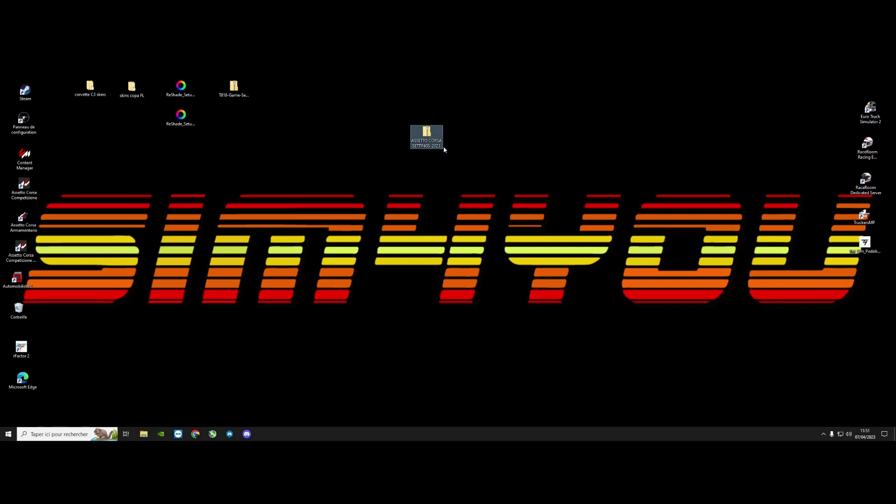
drag(427, 134, 306, 139)
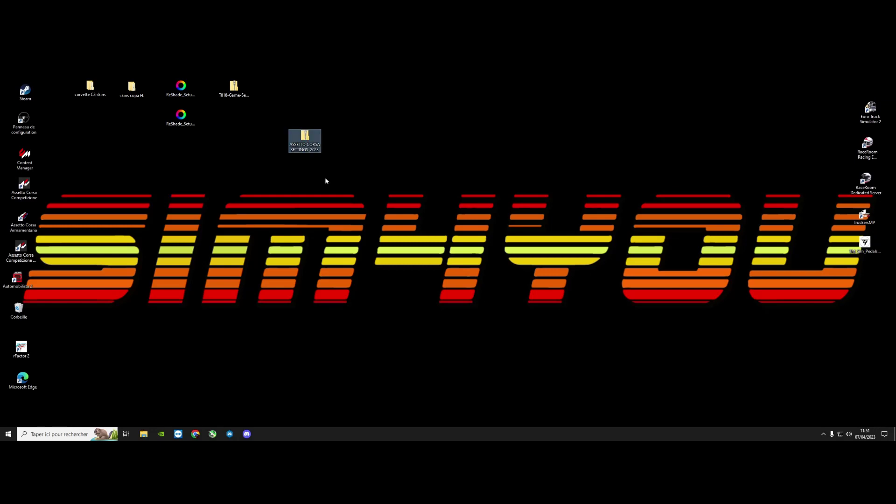
double_click(304, 136)
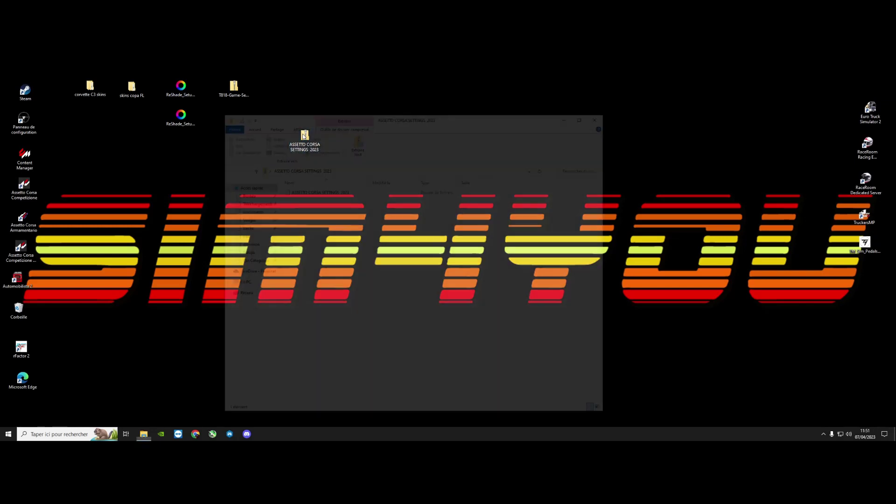
drag(317, 191, 127, 216)
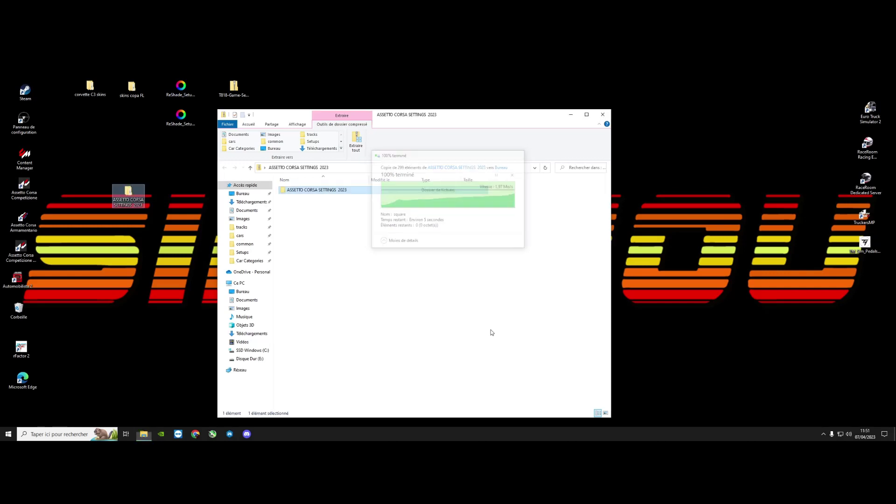
click(603, 114)
drag(308, 136, 278, 88)
Look through the extracted ASSETTO CORSA SETTINGS 2023 folder and its CSP-2023-SIM4YOU subfolder, closing the window when done
click(129, 193)
double_click(129, 193)
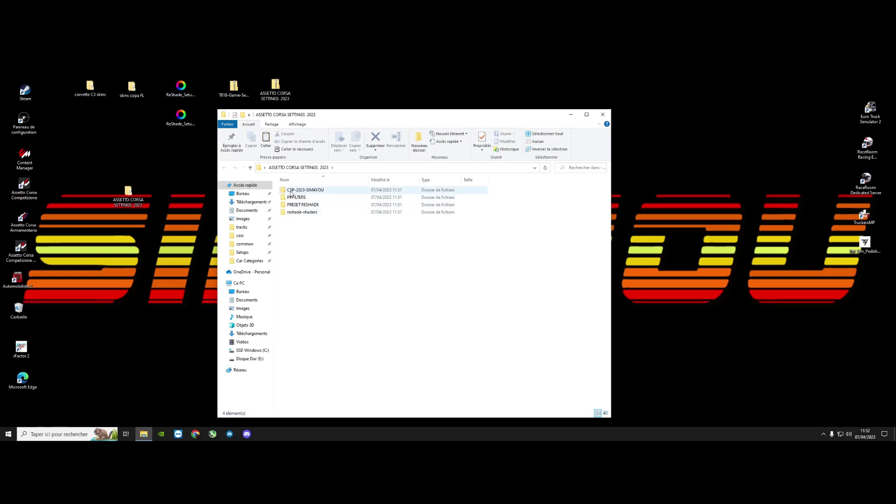
double_click(315, 192)
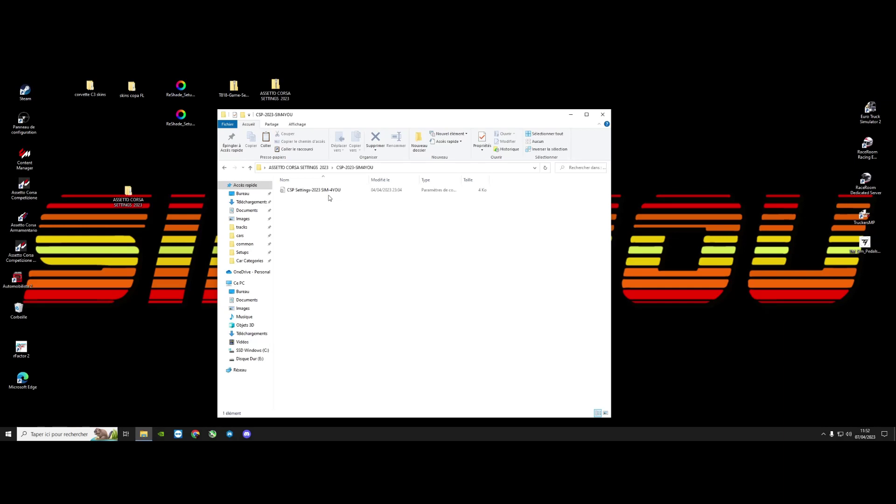
click(603, 117)
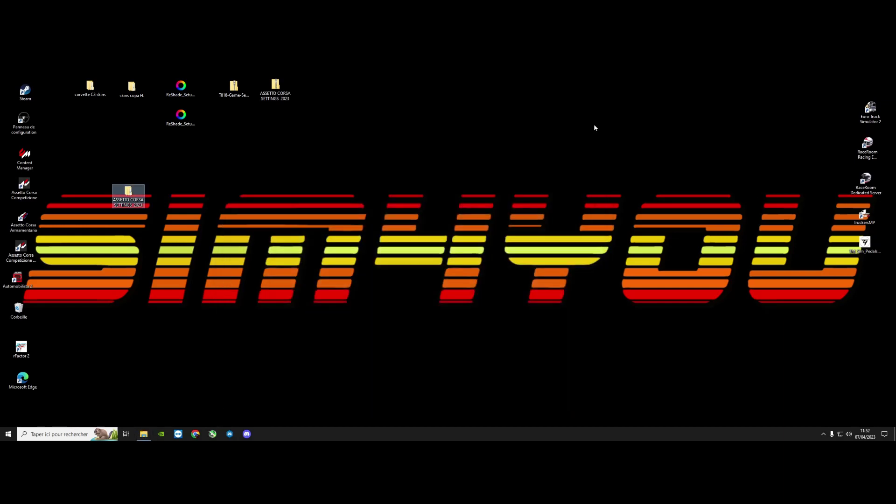
Launch Content Manager, go to the Custom Shaders Patch settings and check the available preset choices
double_click(24, 158)
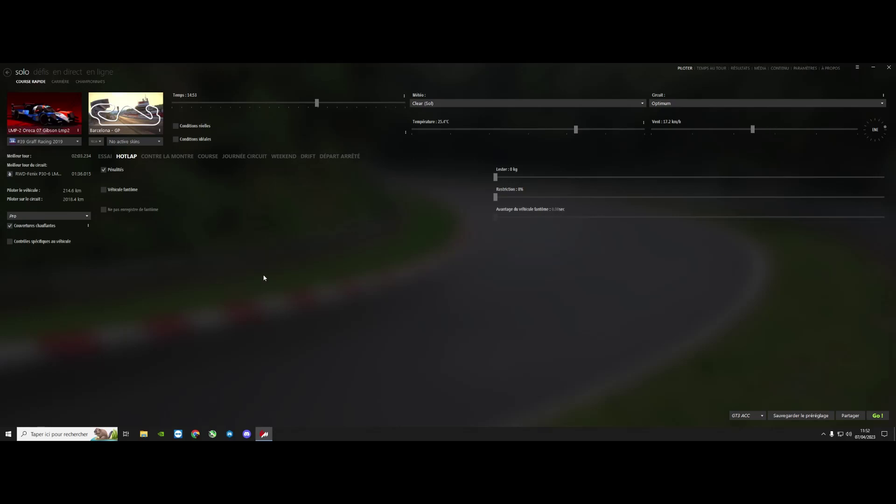
click(806, 68)
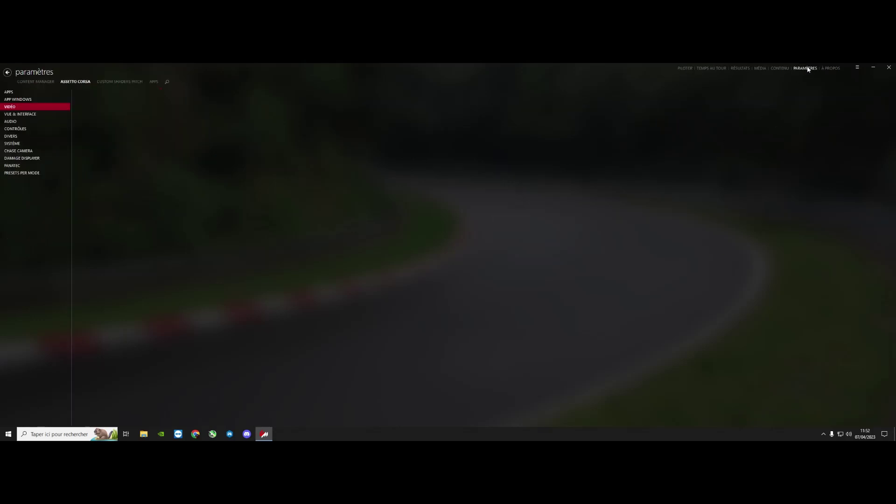
click(139, 82)
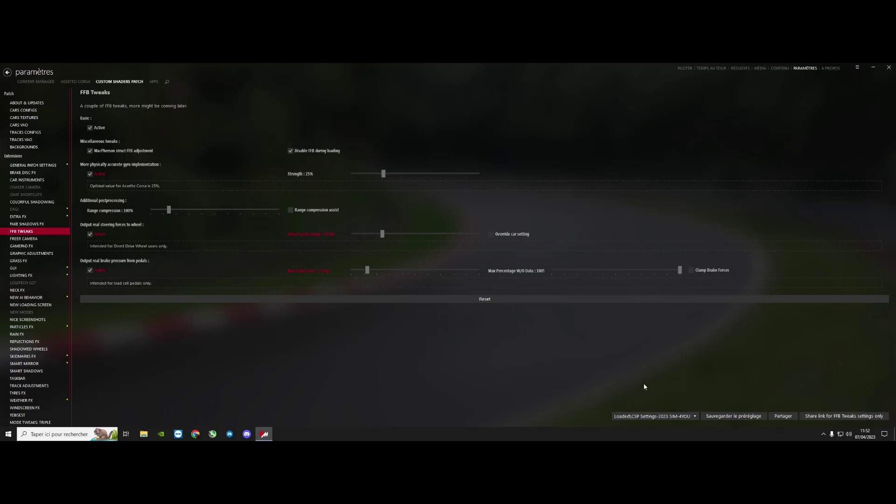
click(694, 416)
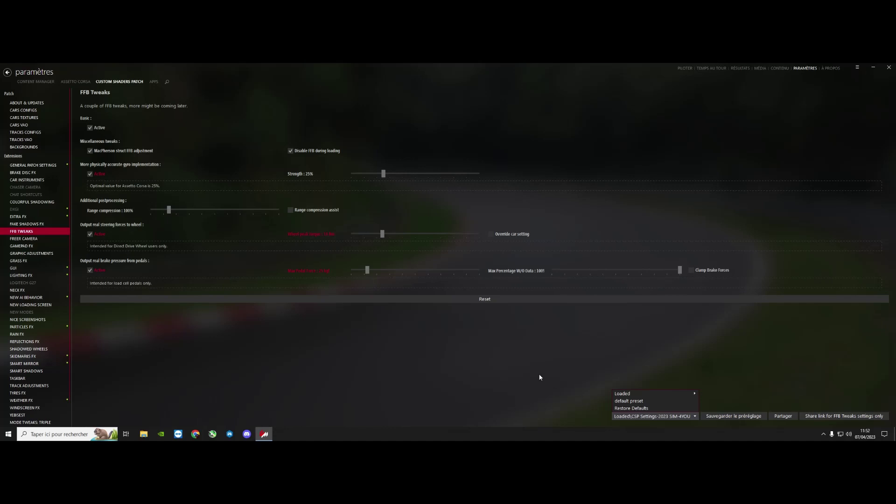
click(421, 376)
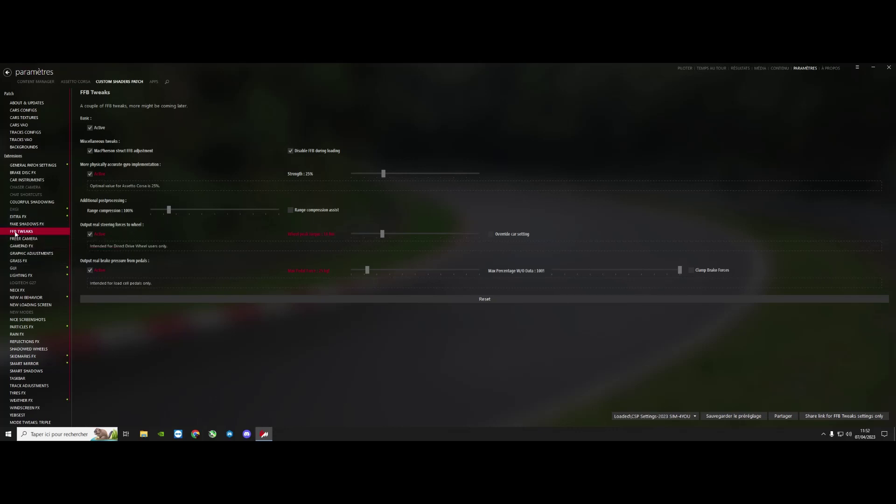
Toggle the Active options for gyro implementation, real steering forces and real brake pressure off and back on in FFB Tweaks
click(90, 270)
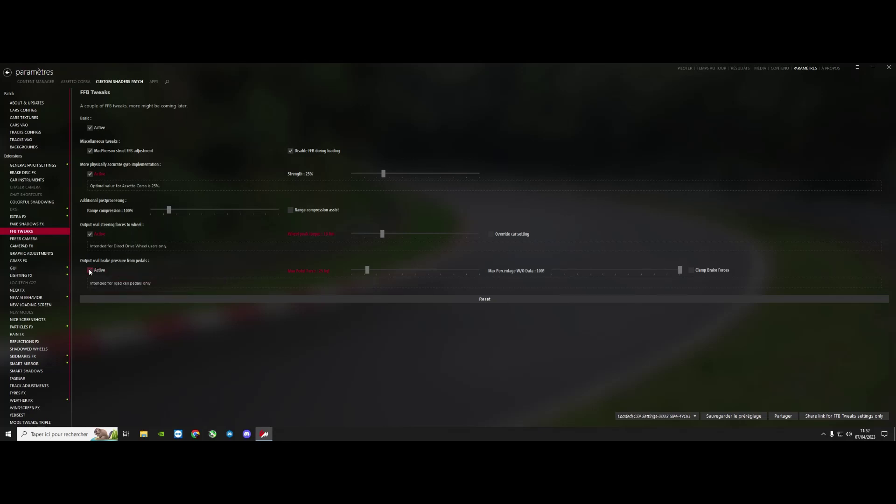
click(90, 234)
click(90, 269)
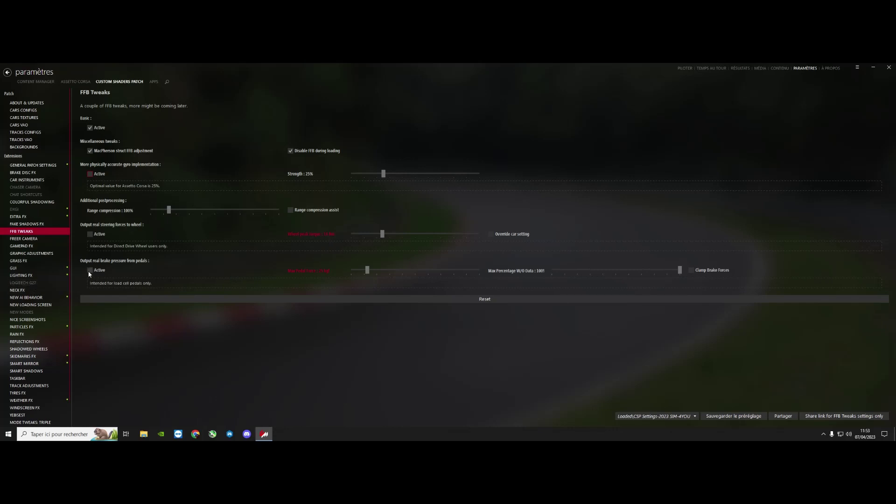
click(89, 235)
click(90, 173)
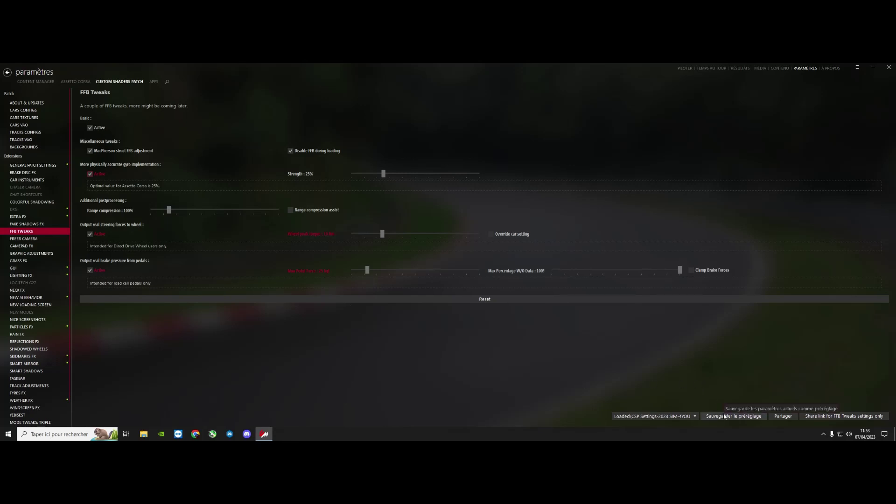
Minimize Content Manager and copy the CSP Settings-2023 SIM-4YOU file from the CSP-2023-SIM4YOU folder in the extracted settings
click(264, 434)
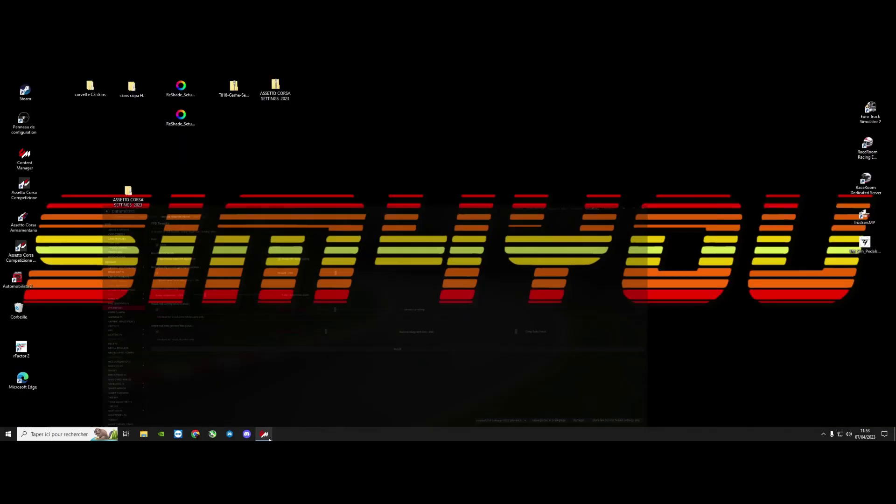
click(129, 197)
double_click(129, 197)
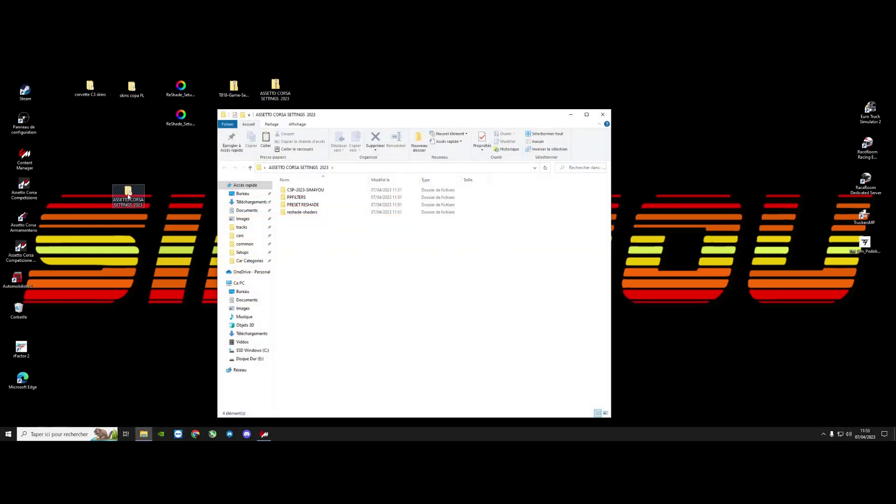
double_click(326, 190)
right_click(327, 190)
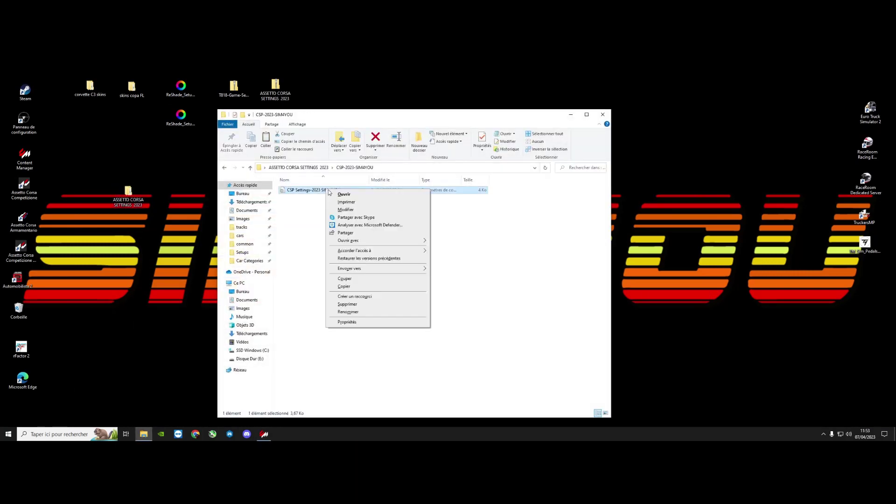
click(371, 287)
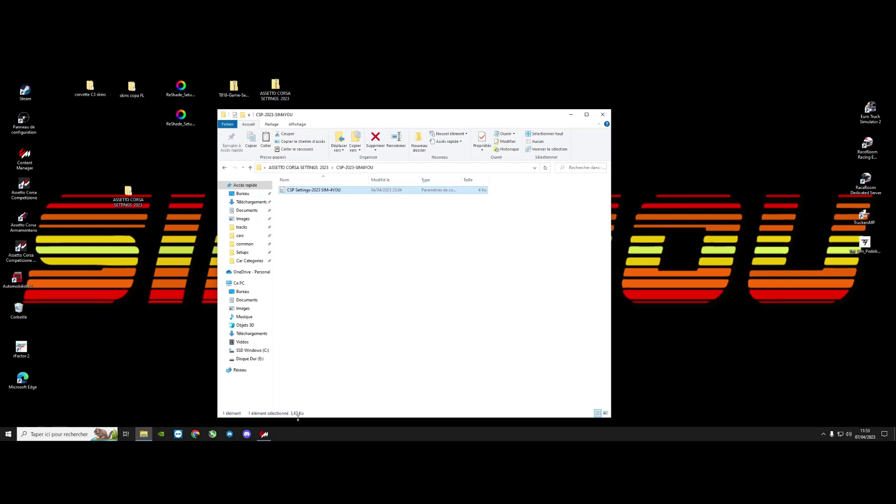
Switch to Content Manager, check the paste option in the Loaded presets folder of the save dialog, and cancel the dialog
click(264, 434)
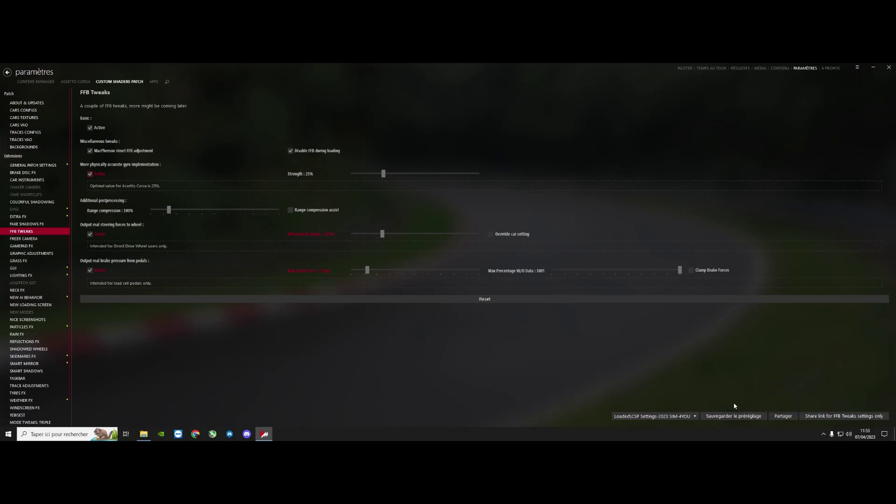
click(728, 417)
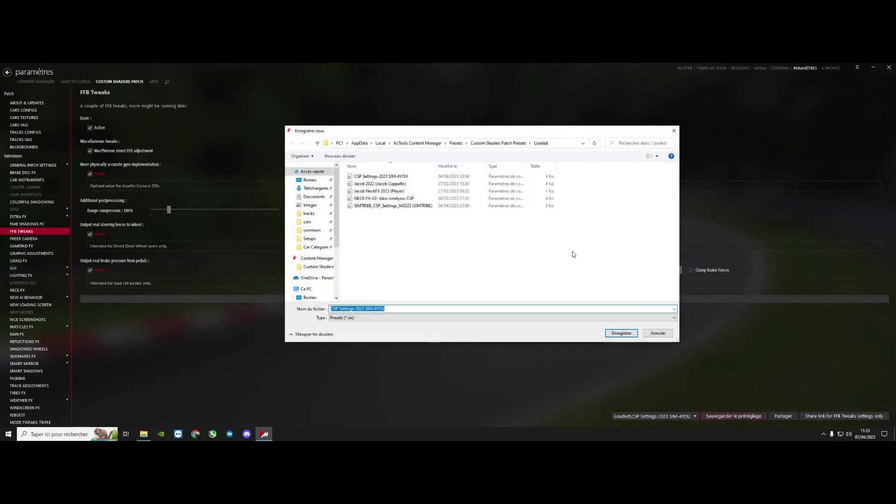
right_click(437, 243)
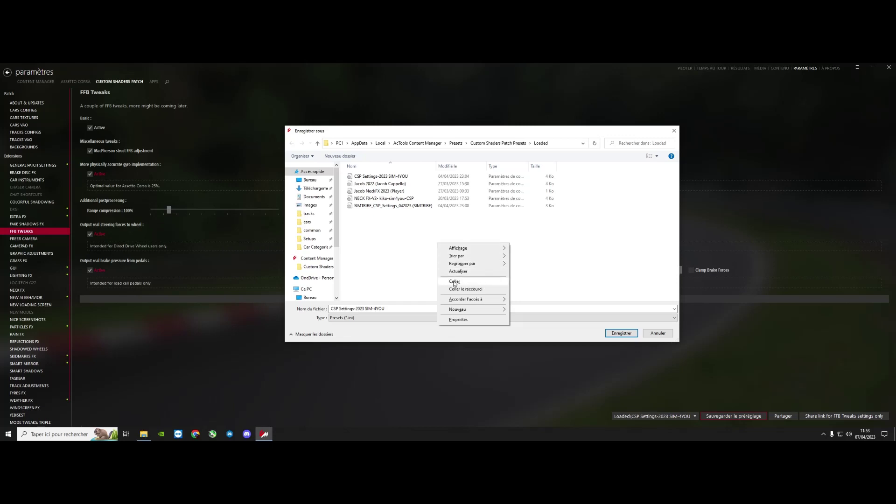
click(632, 268)
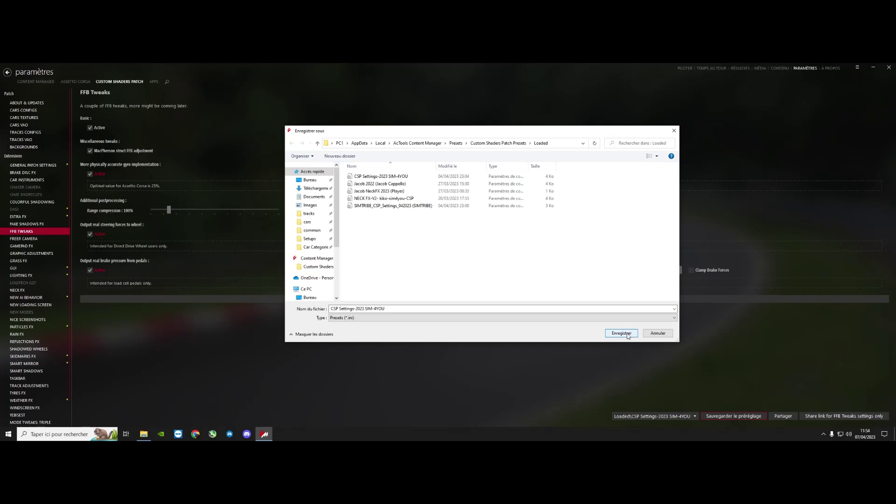
click(658, 334)
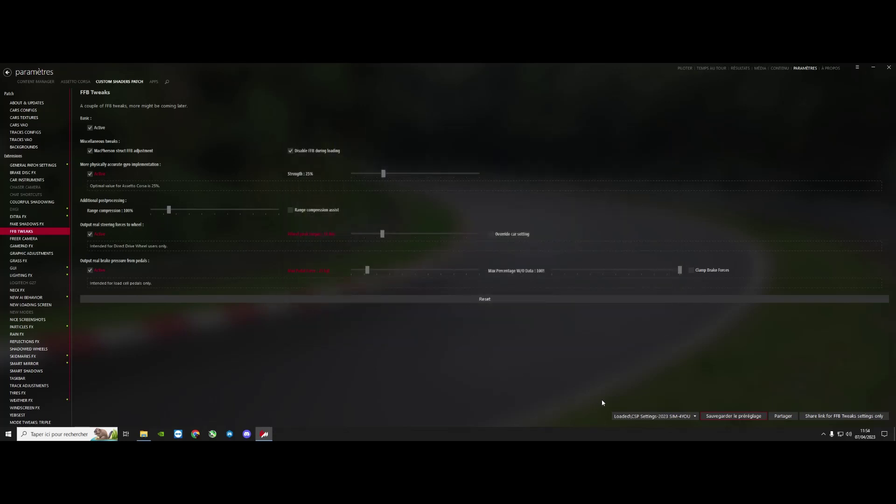
Load the CSP Settings-2023 SIM-4YOU preset from the Loaded group and close Content Manager
click(695, 415)
mouse_move(665, 395)
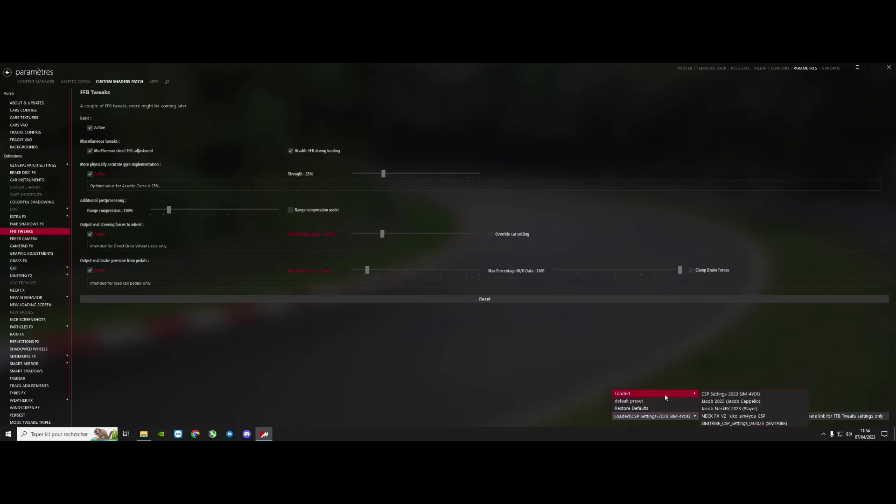
click(727, 394)
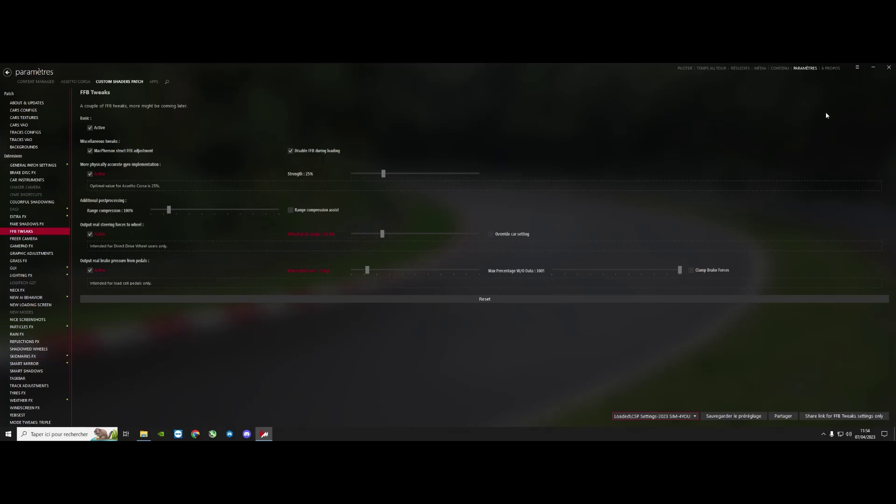
click(889, 67)
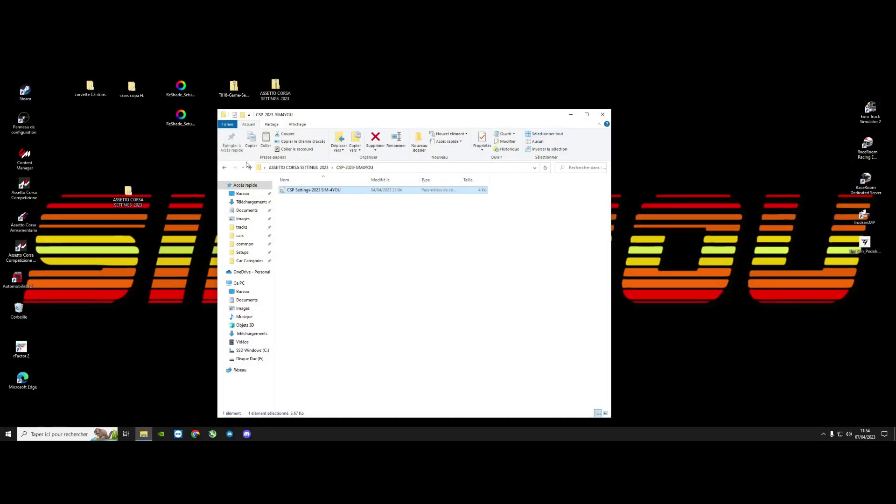
Browse to the ppfilters subfolder of PPFILTERS and examine its filter files, selecting them all and checking the copy option
click(225, 168)
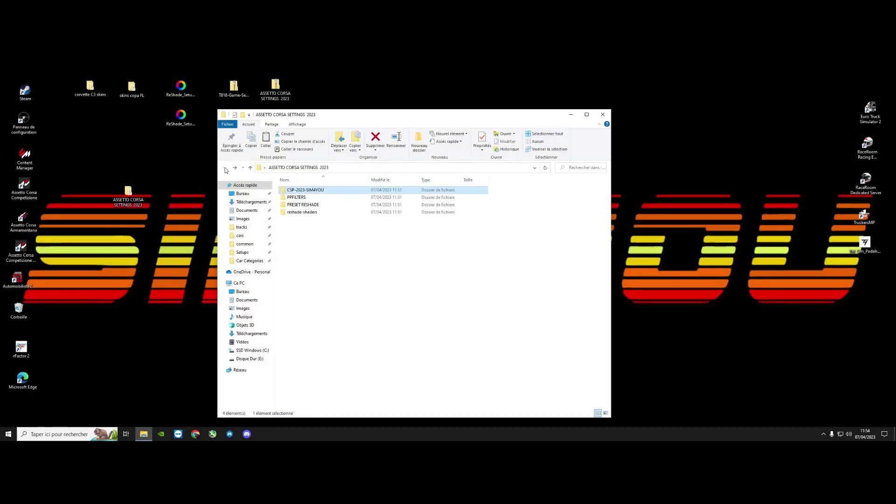
double_click(305, 200)
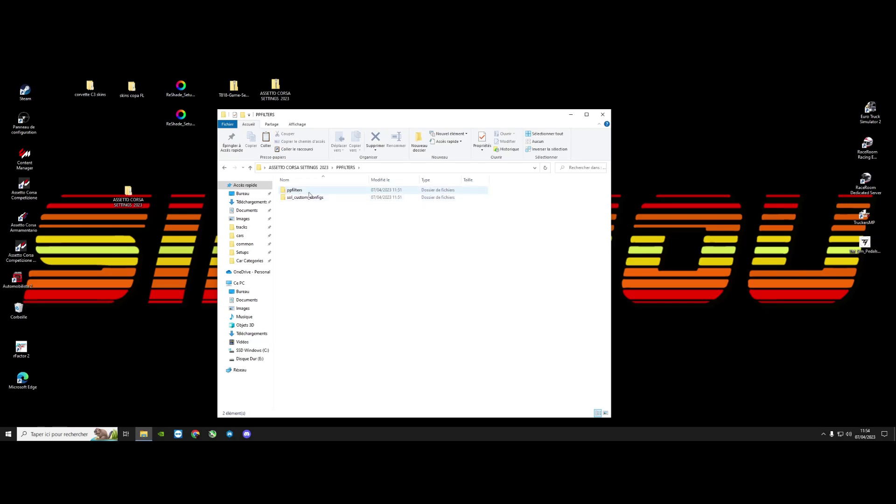
double_click(296, 191)
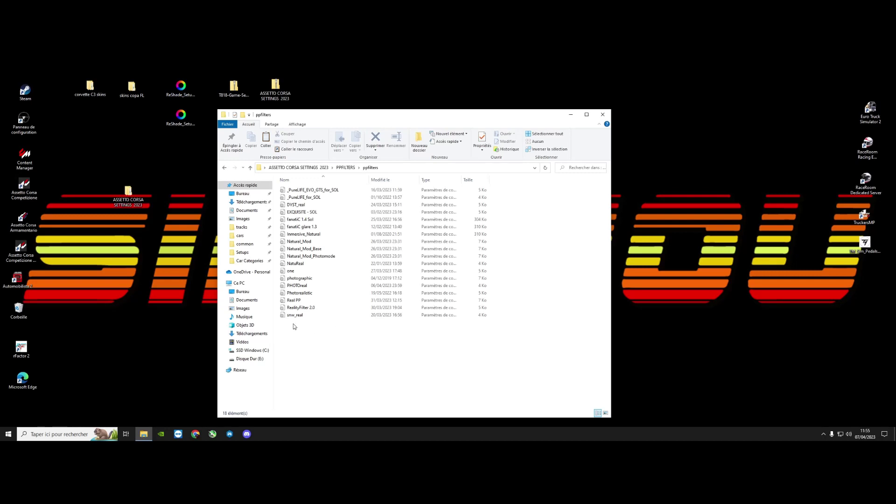
drag(294, 326, 298, 192)
right_click(300, 197)
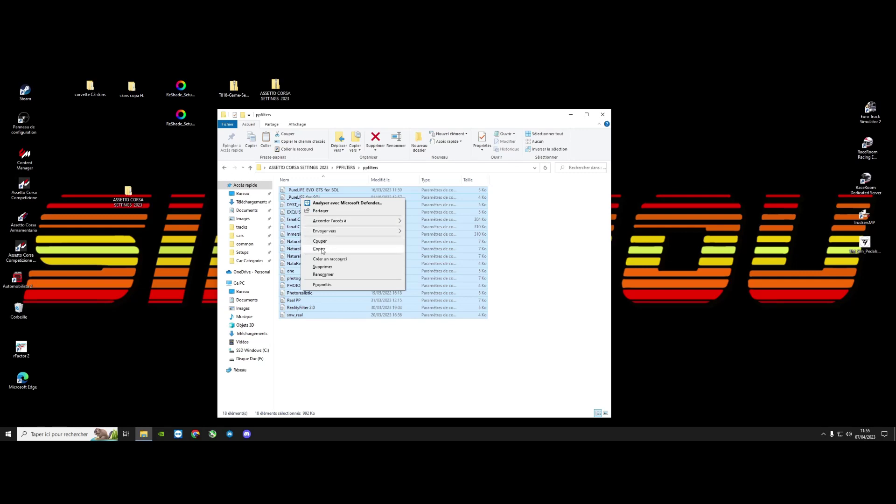
click(353, 369)
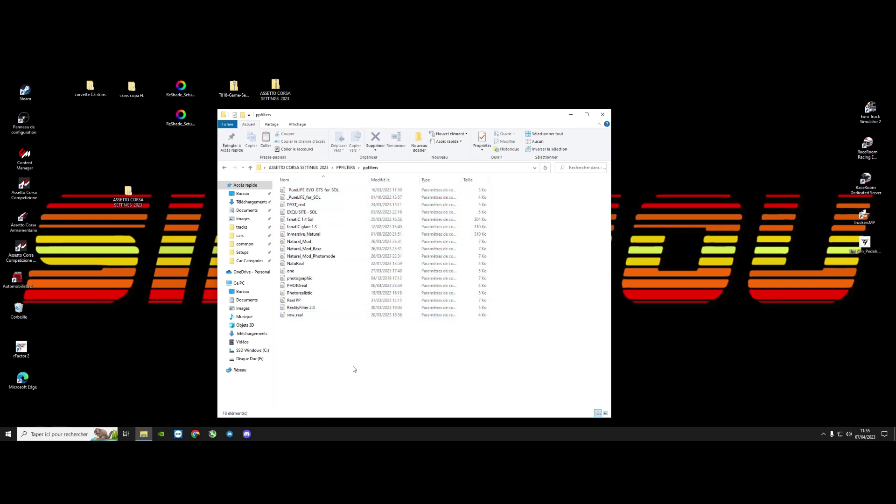
Browse on Disque Dur (E:) through Steam, steamapps, common, assettocorsa, system and cfg to the game's ppfilters folder
click(251, 359)
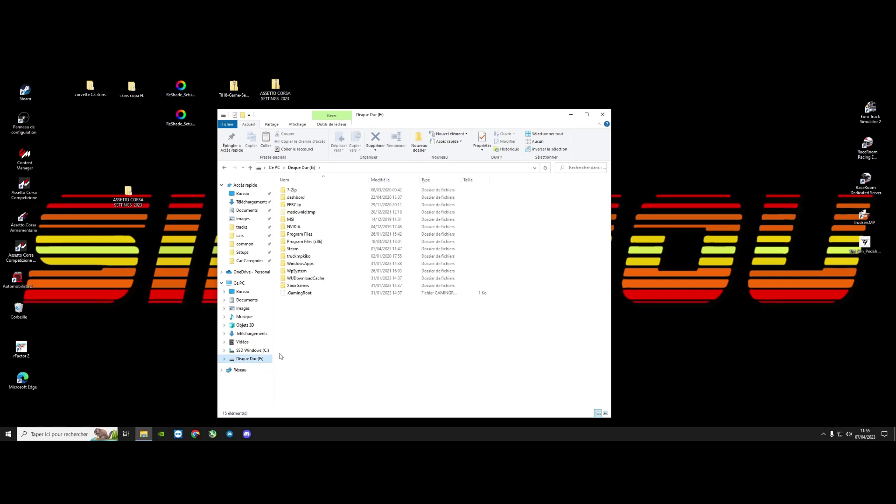
double_click(313, 249)
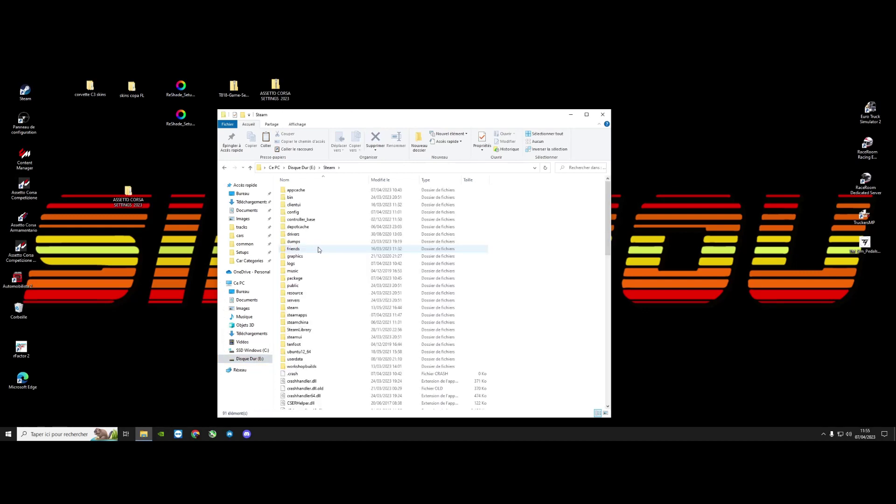
double_click(326, 317)
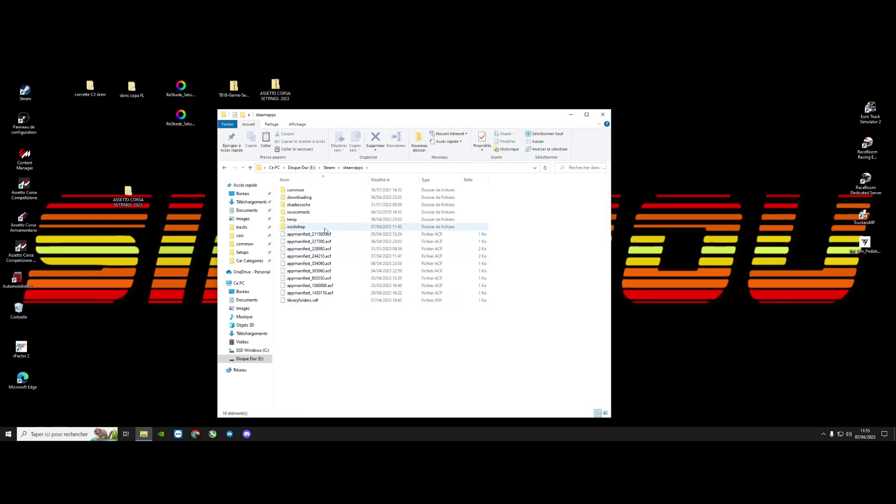
double_click(331, 191)
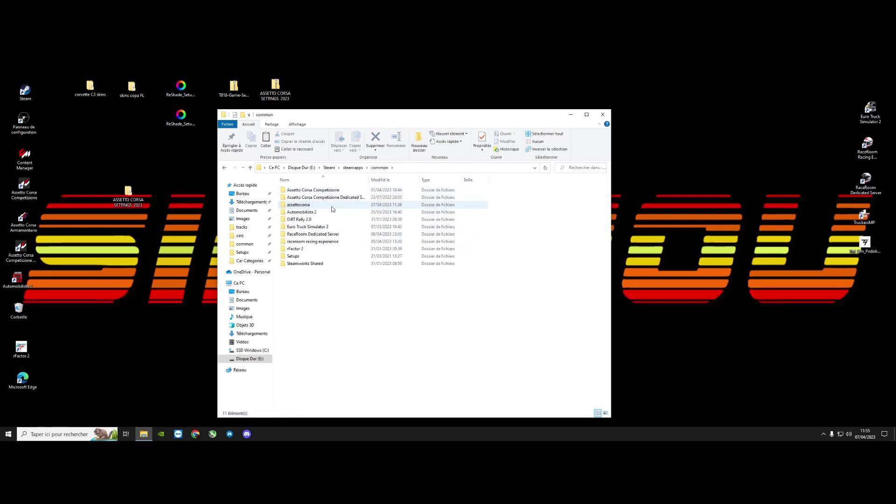
double_click(333, 206)
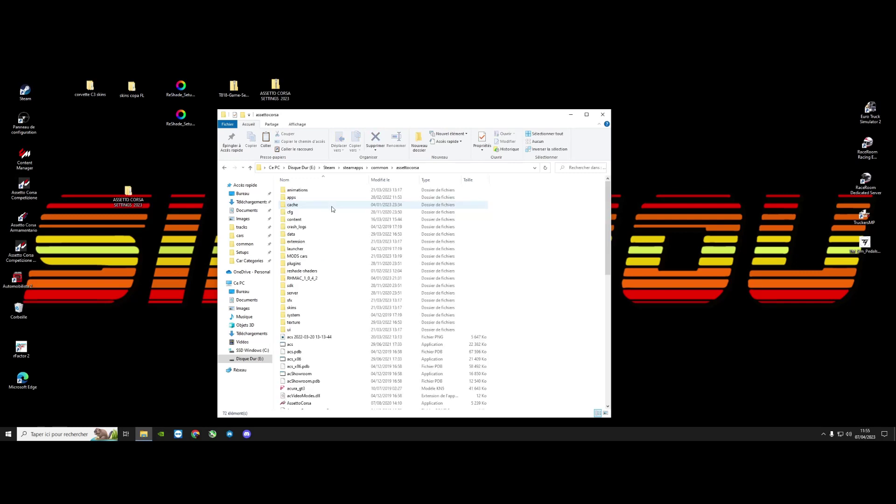
double_click(300, 317)
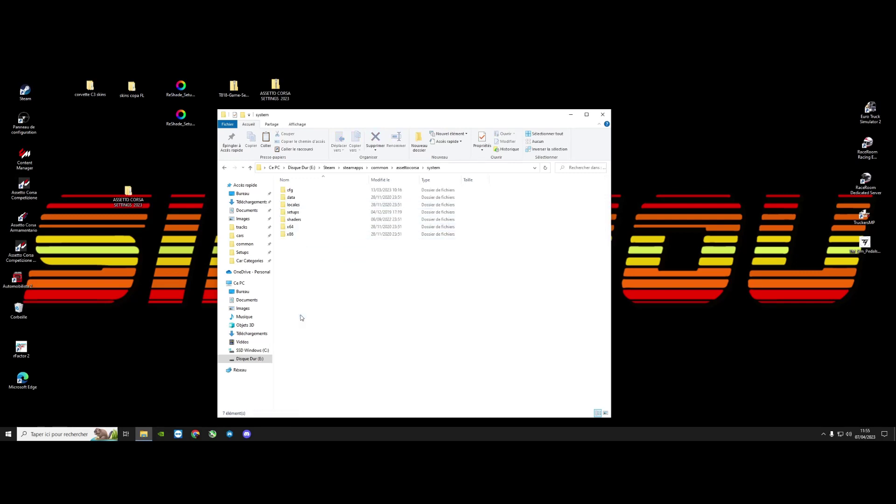
double_click(295, 191)
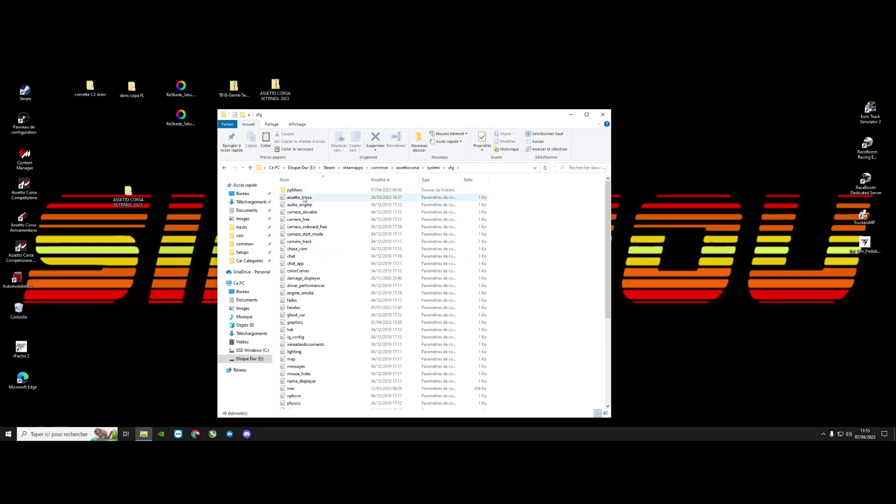
double_click(294, 191)
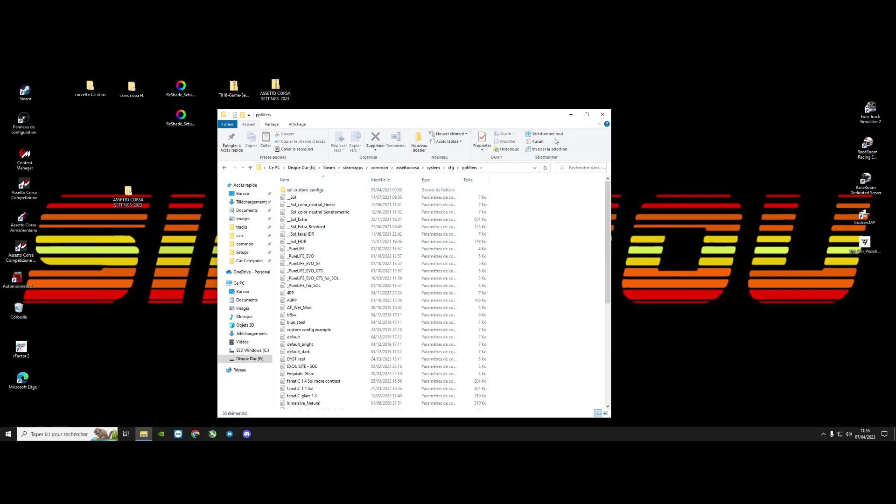
Maximize the game's ppfilters folder window, check the paste option, look through the installed filters, and minimize the window
click(587, 114)
right_click(613, 272)
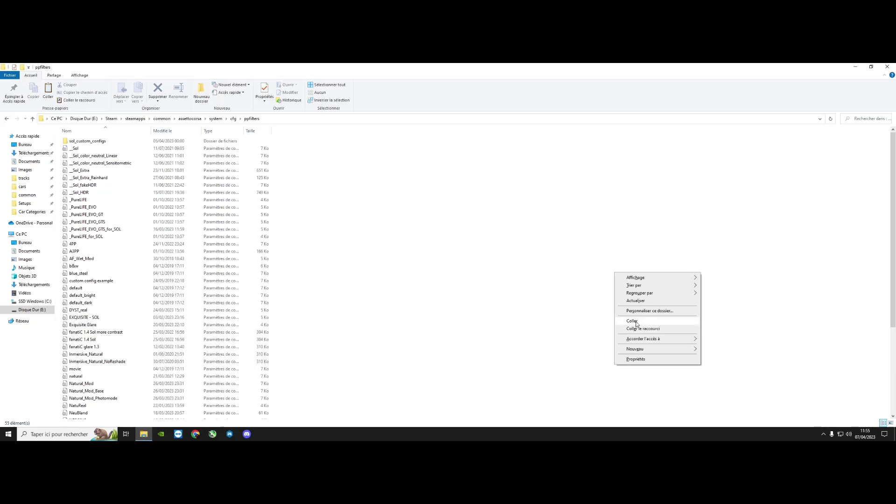
click(602, 239)
scroll(90, 369, down, 5)
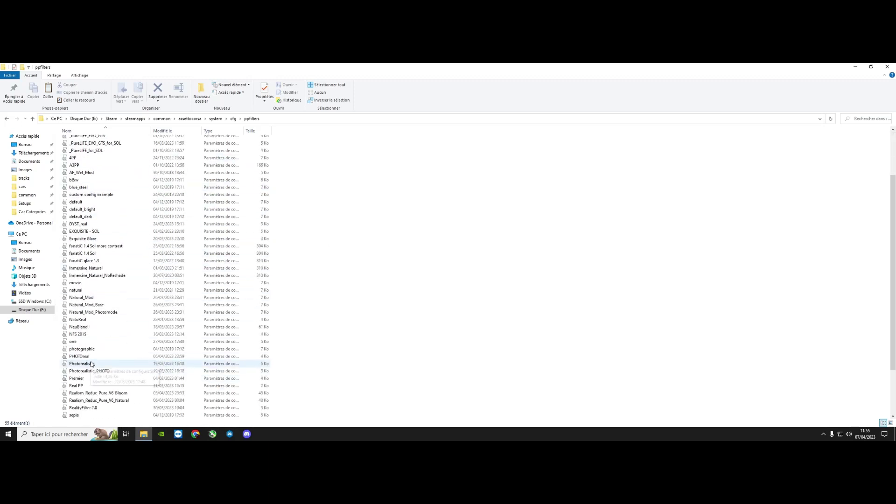
scroll(91, 329, up, 5)
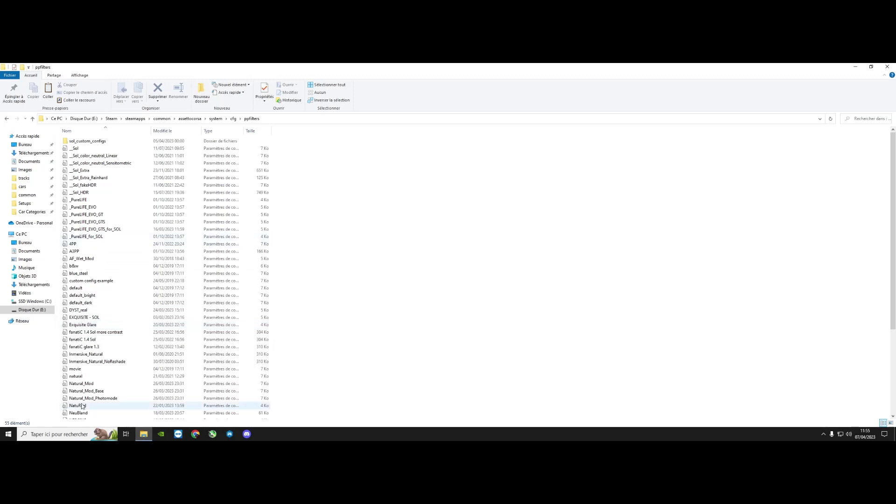
click(856, 67)
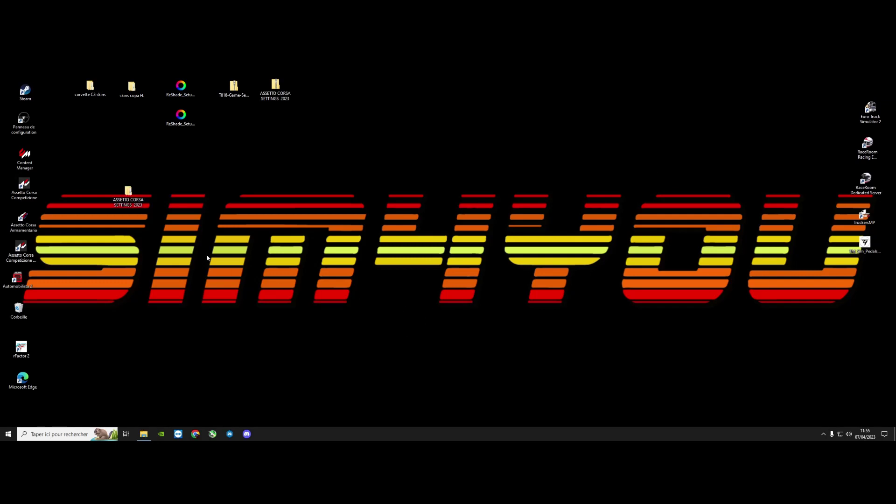
Browse from ASSETTO CORSA SETTINGS 2023 to PPFILTERS > sol_custom_configs, select all the LUA files, and check the copy option
double_click(132, 192)
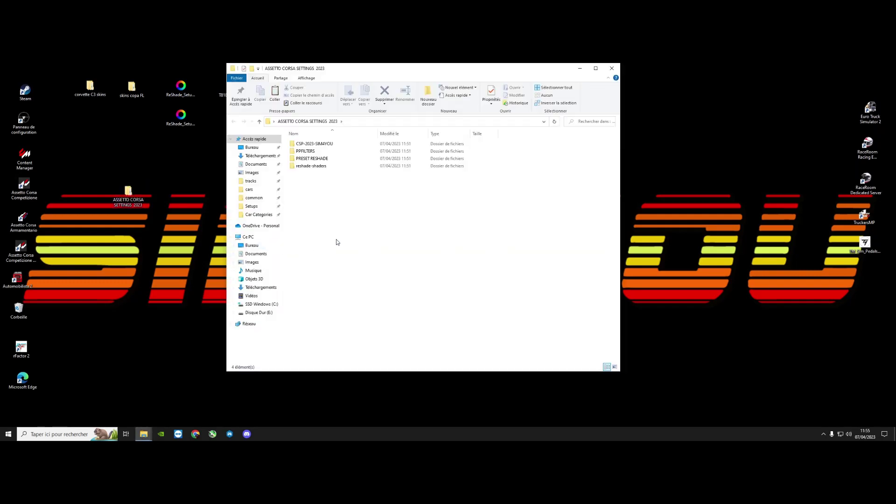
click(321, 153)
double_click(321, 156)
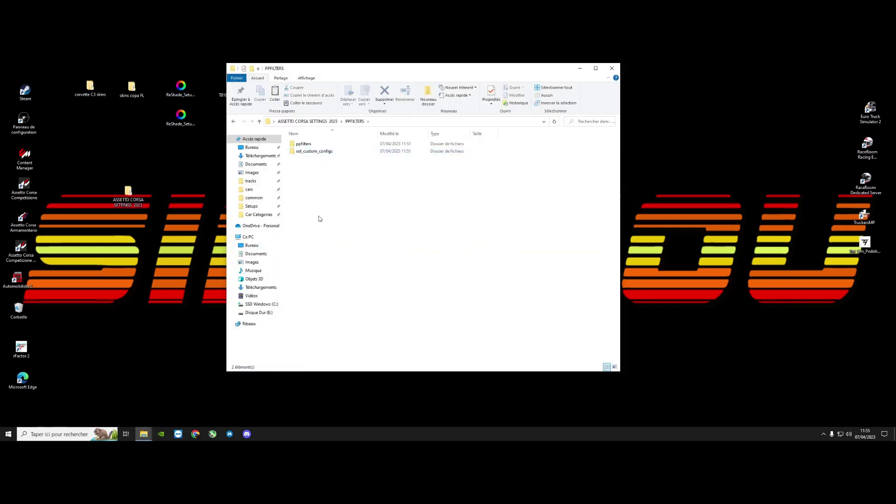
double_click(325, 154)
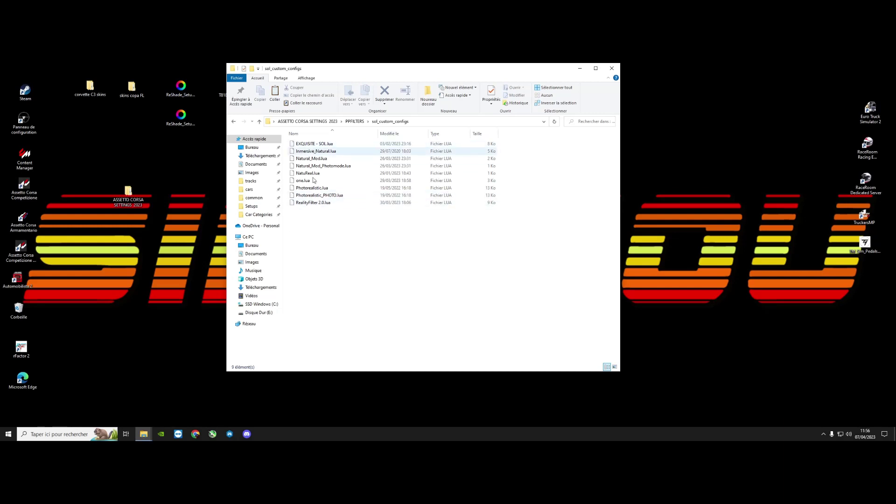
drag(306, 222, 301, 142)
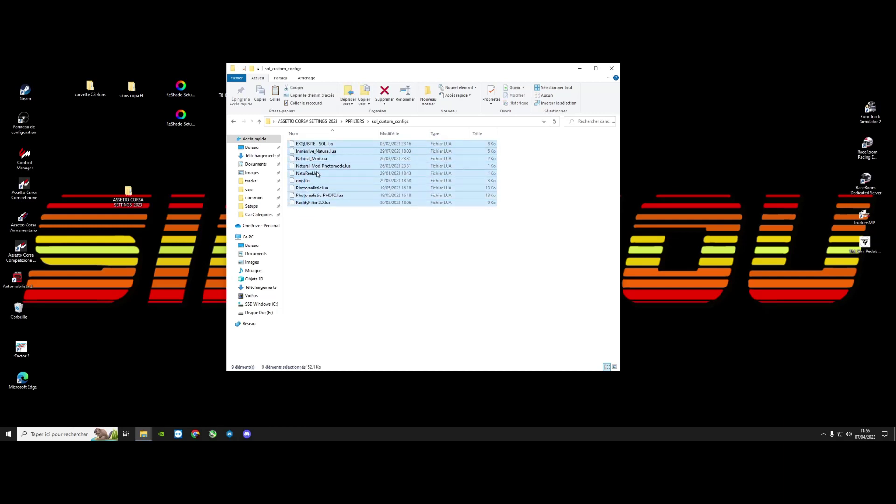
right_click(317, 176)
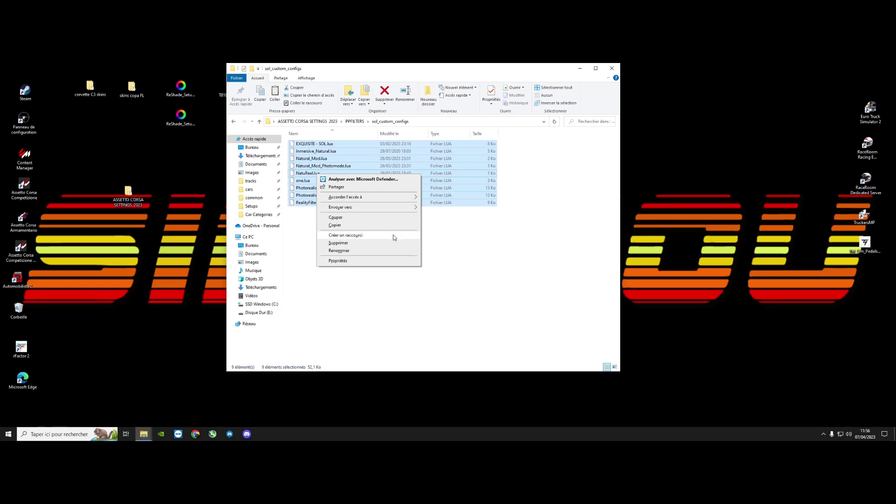
click(354, 230)
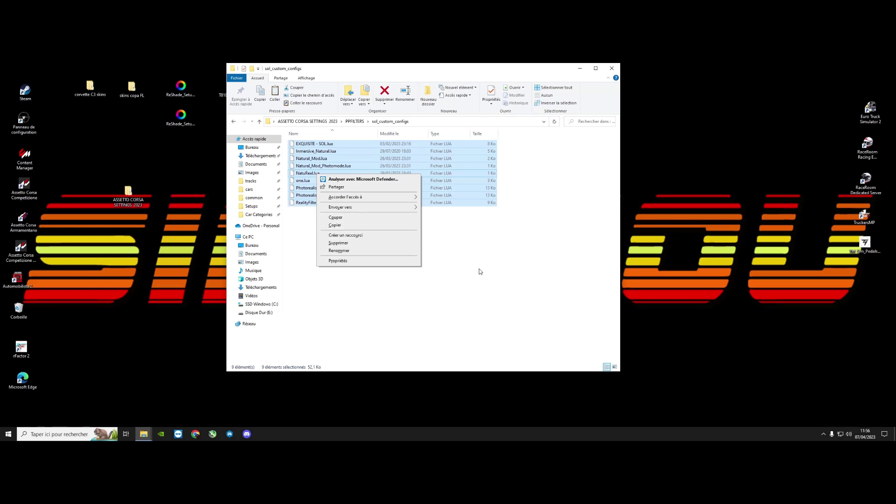
click(377, 250)
Return from the pack's sol_custom_configs folder to the game's assettocorsa > system > cfg > ppfilters folder on Disque Dur (E:)
click(272, 313)
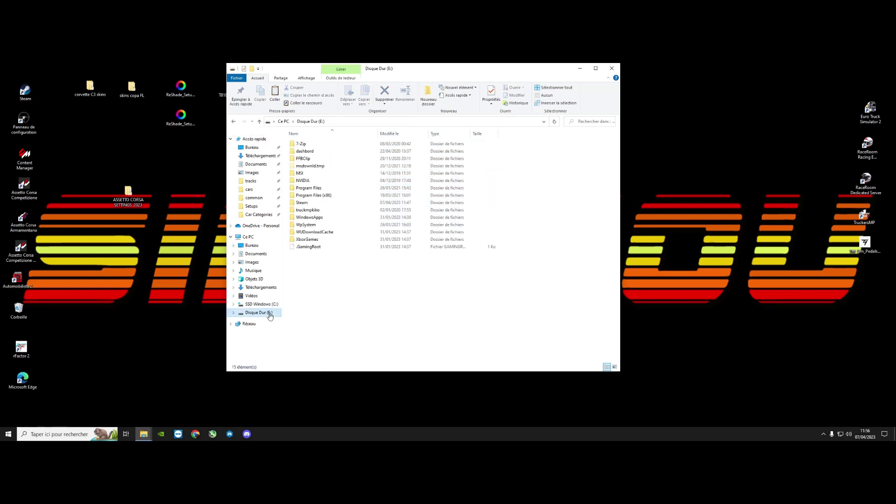
double_click(331, 204)
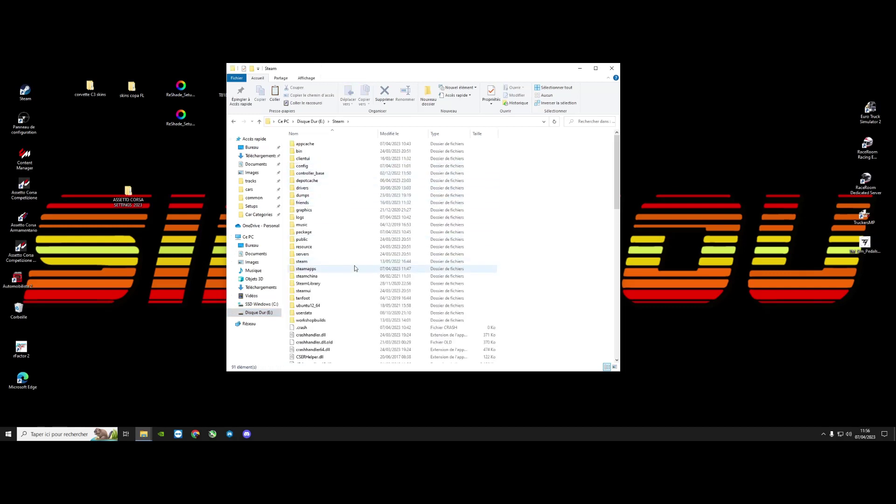
double_click(354, 268)
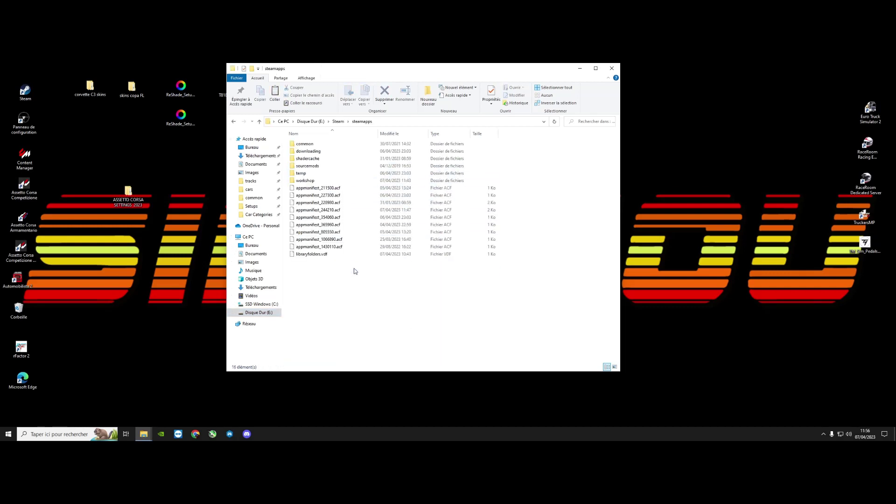
double_click(341, 146)
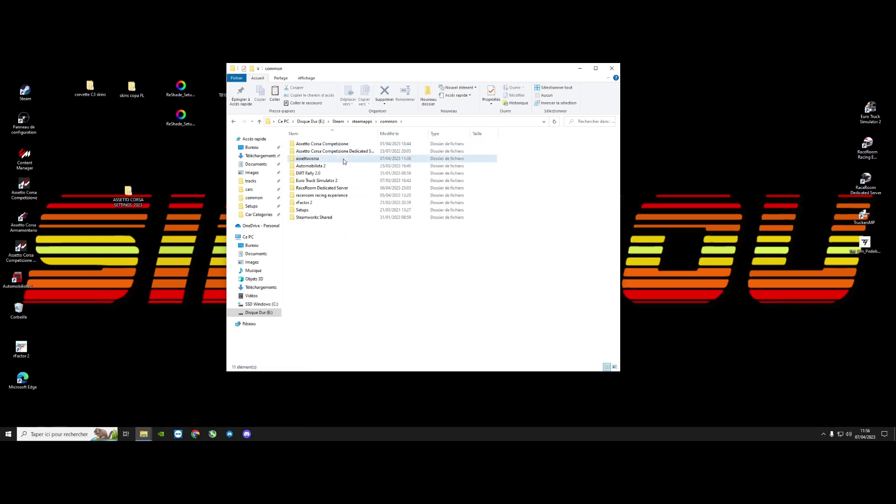
double_click(343, 159)
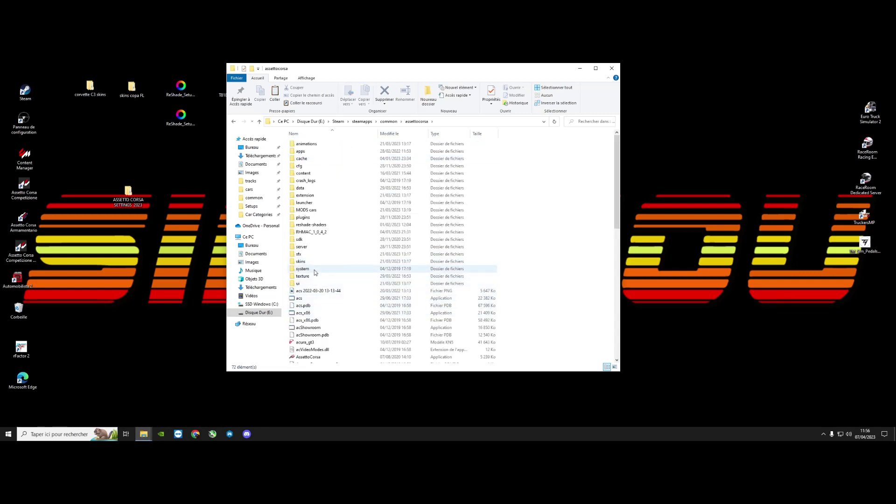
double_click(304, 270)
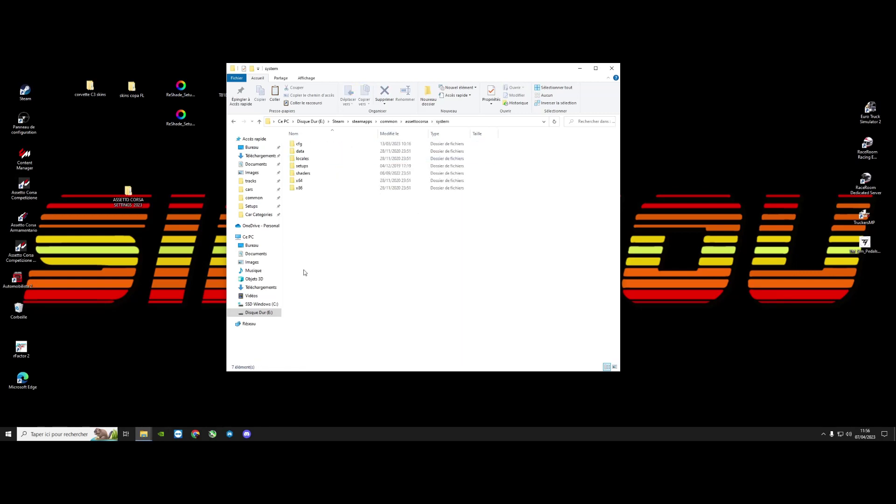
click(320, 146)
double_click(321, 147)
double_click(304, 144)
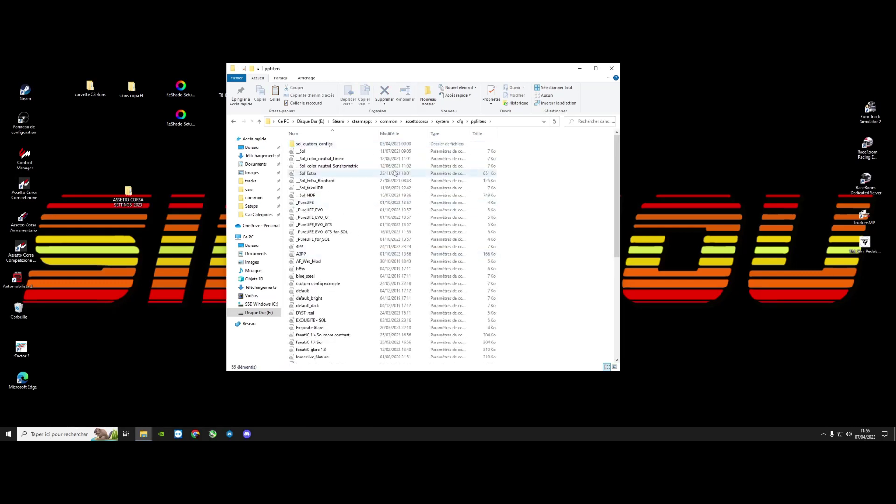
Open the game's sol_custom_configs folder in a maximized window, check the paste option for the LUA files, and close the window
click(323, 146)
double_click(323, 146)
click(596, 68)
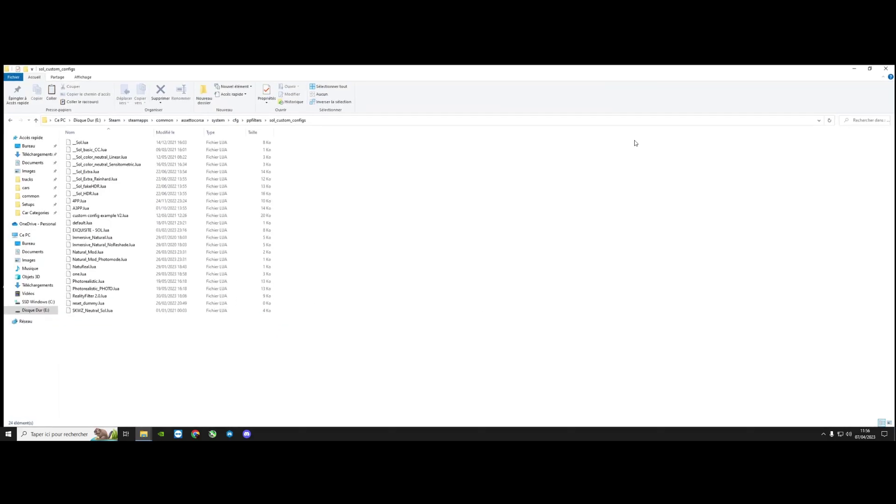
right_click(660, 228)
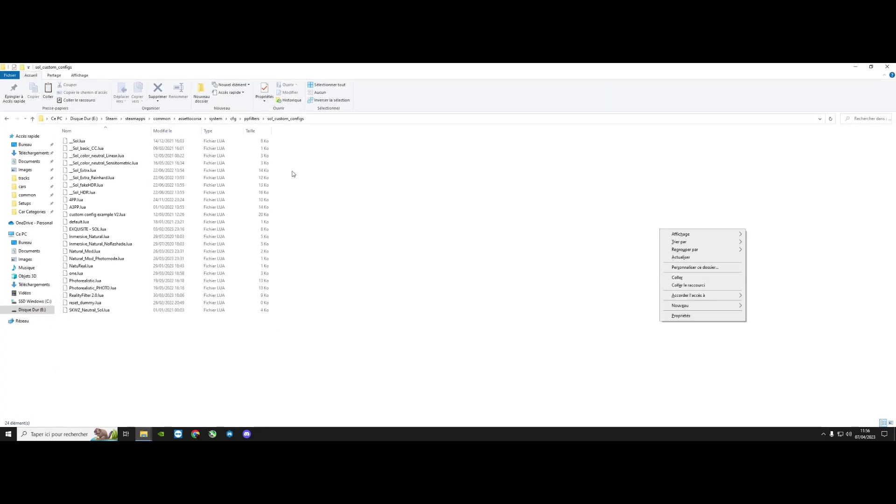
click(888, 66)
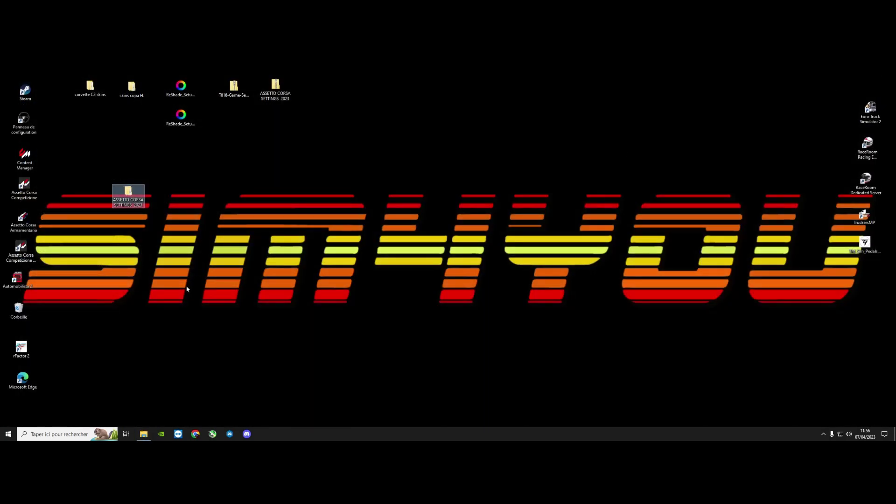
Check the contents of the ASSETTO CORSA SETTINGS 2023 folder, close it, and move the folder below corvette C3 skins on the desktop
double_click(130, 192)
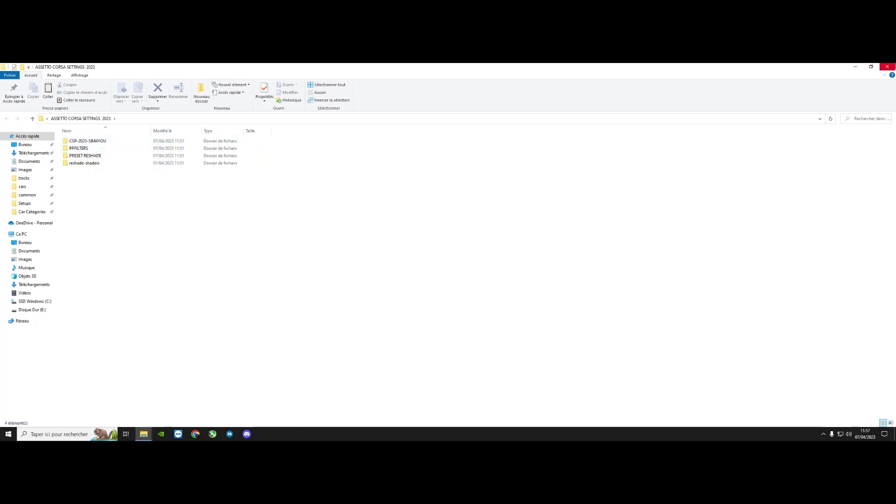
click(893, 66)
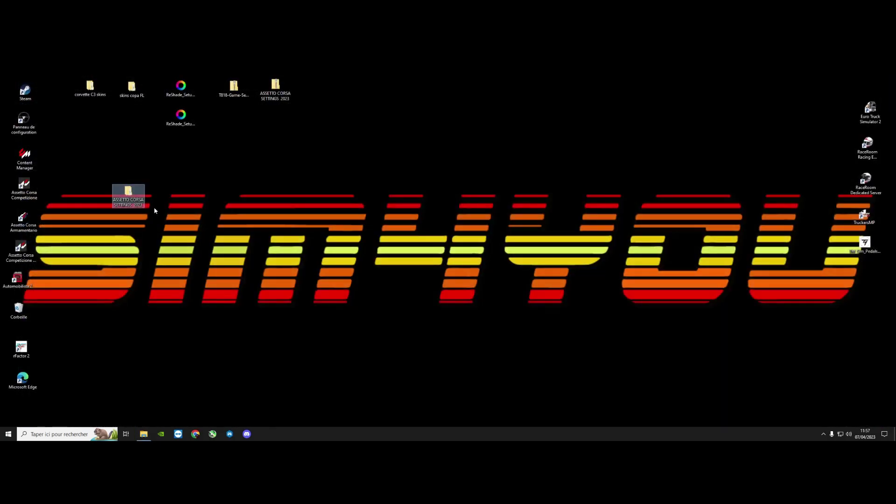
drag(131, 187, 92, 144)
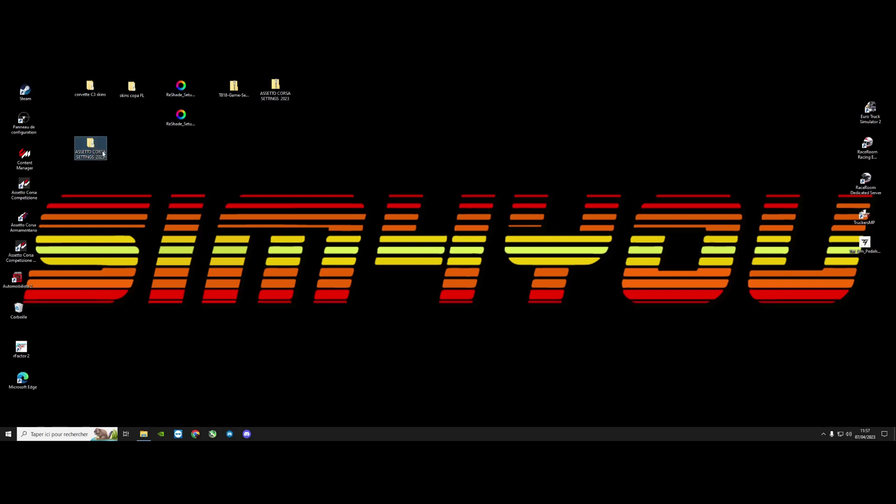
Reopen ASSETTO CORSA SETTINGS 2023, restore its window and move it clear of the desktop folders, and open the reshade-shaders subfolder
double_click(93, 154)
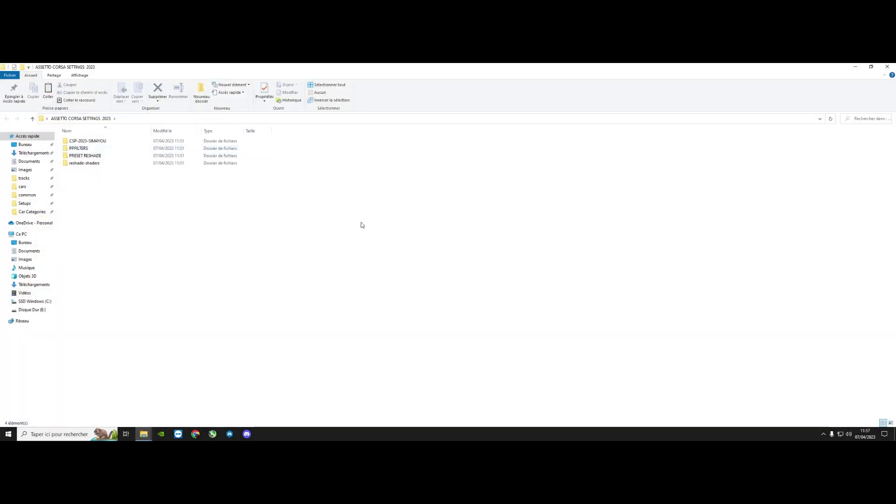
click(867, 71)
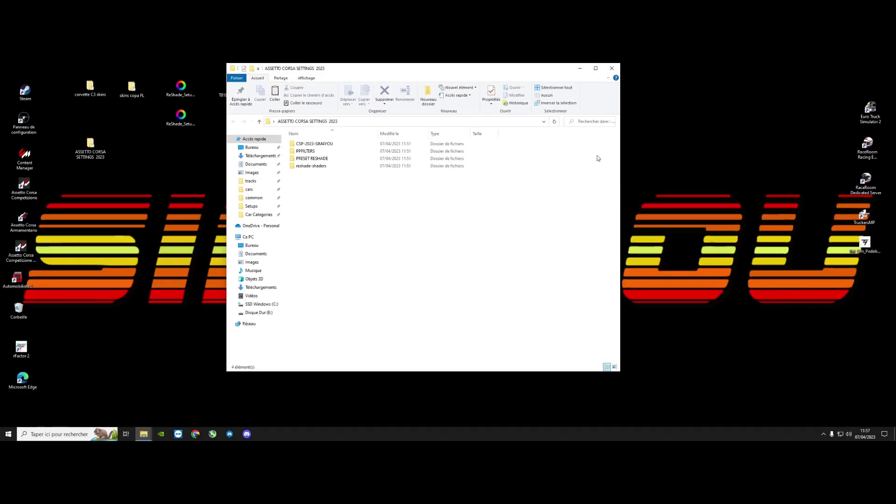
drag(417, 75, 553, 109)
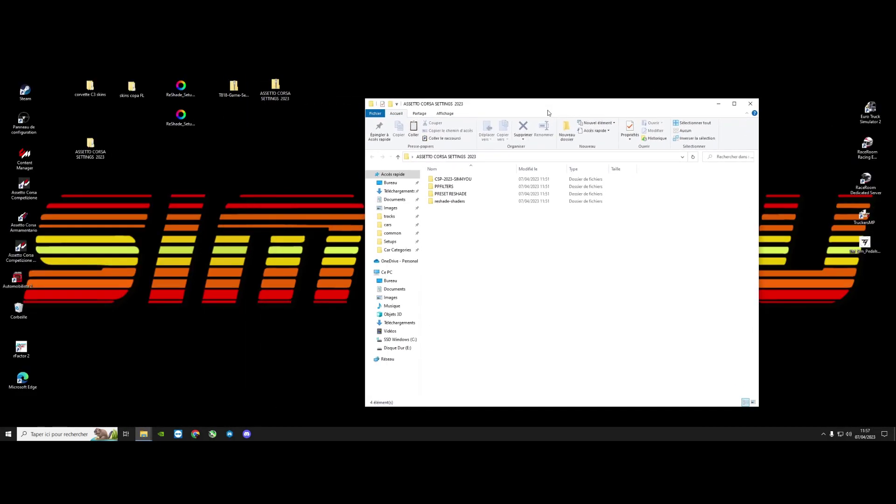
double_click(459, 202)
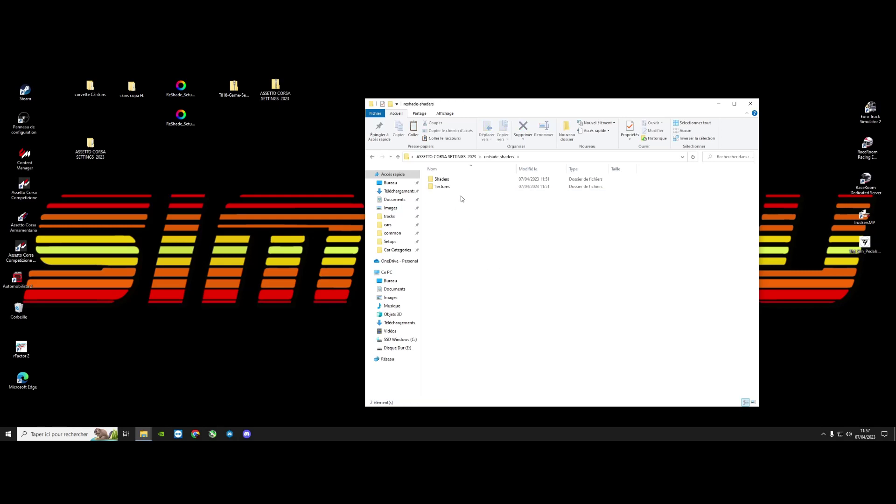
Check the contents of the Shaders and Textures subfolders and return to the ASSETTO CORSA SETTINGS 2023 folder
click(449, 181)
double_click(449, 181)
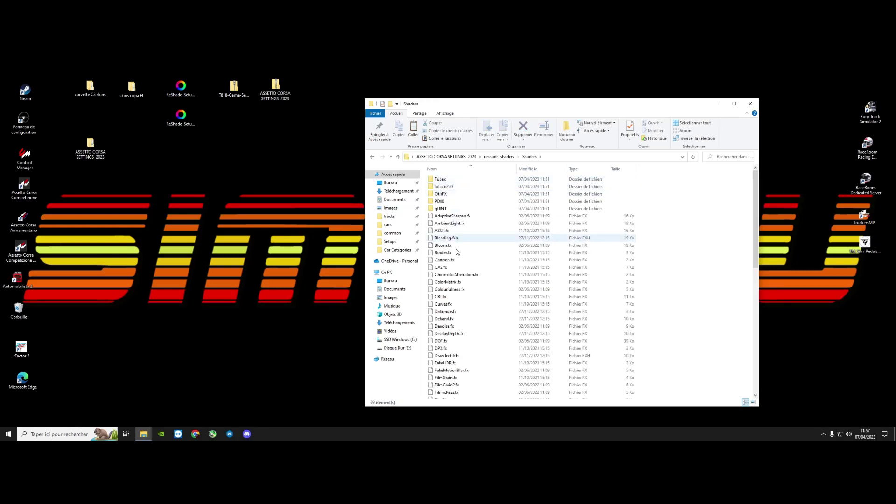
click(372, 157)
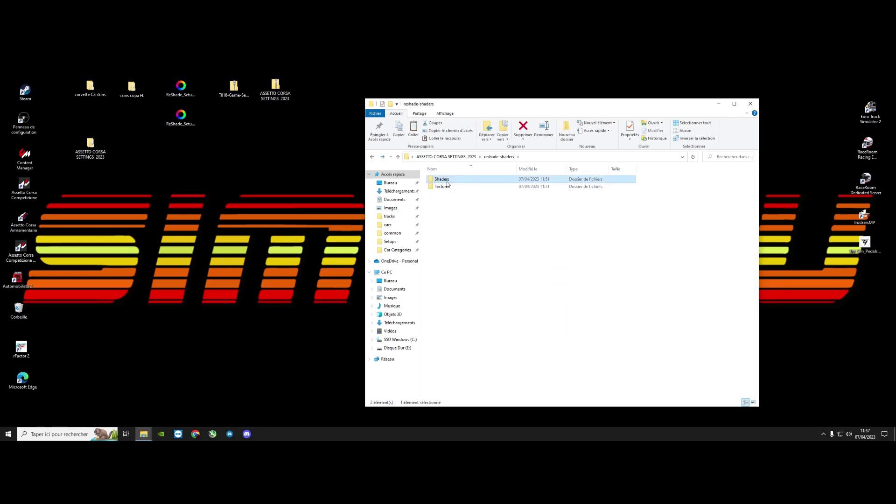
double_click(449, 187)
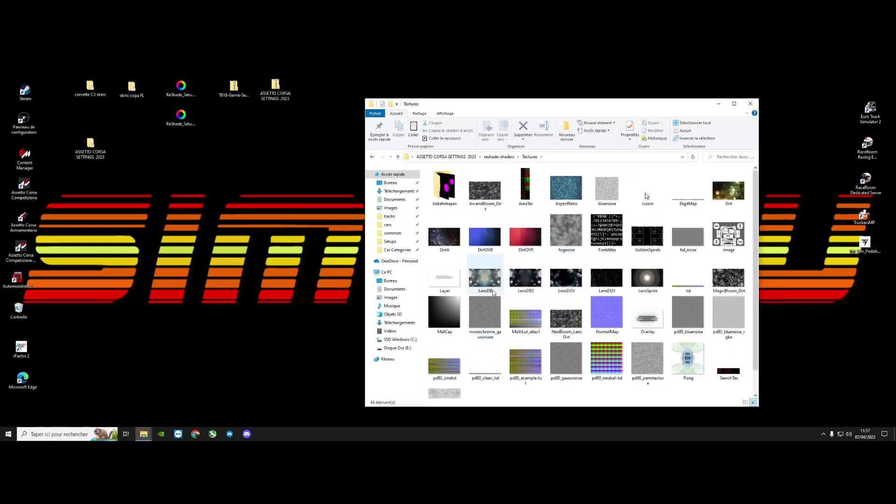
click(373, 157)
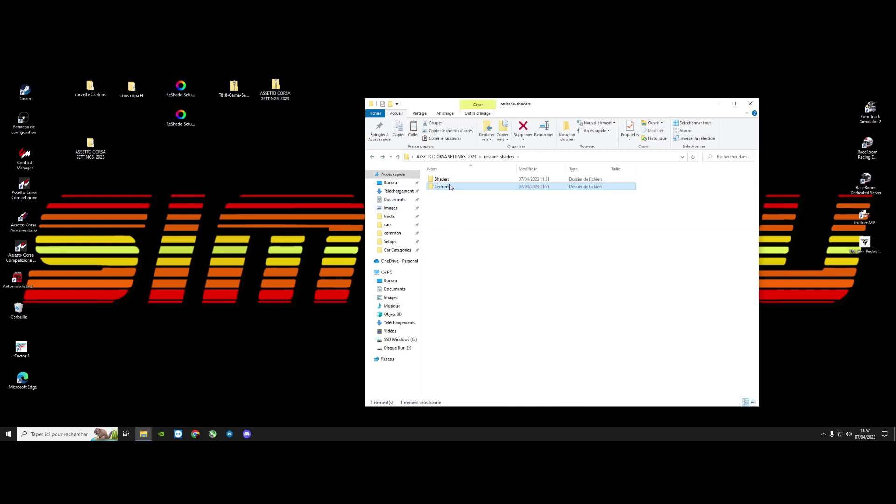
click(373, 158)
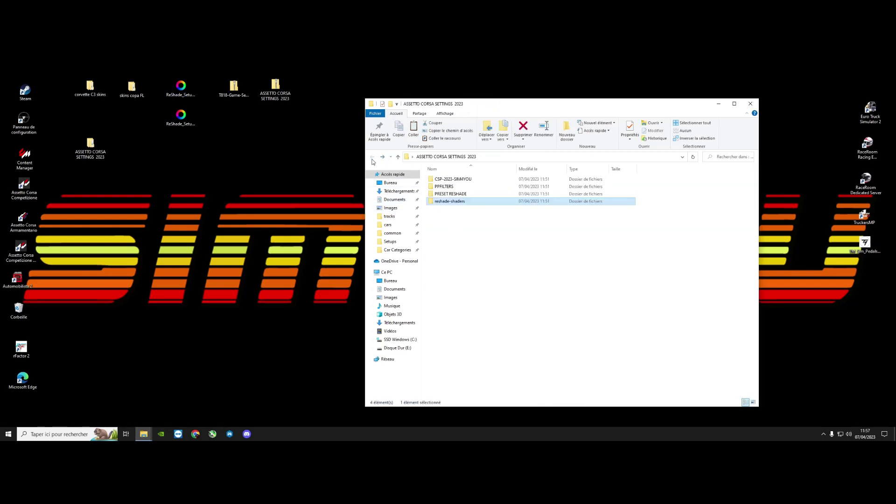
Check the copy option for the pack's reshade-shaders folder, and open Disque Dur (E:) > Steam > steamapps > common > assettocorsa in a maximized window
right_click(461, 202)
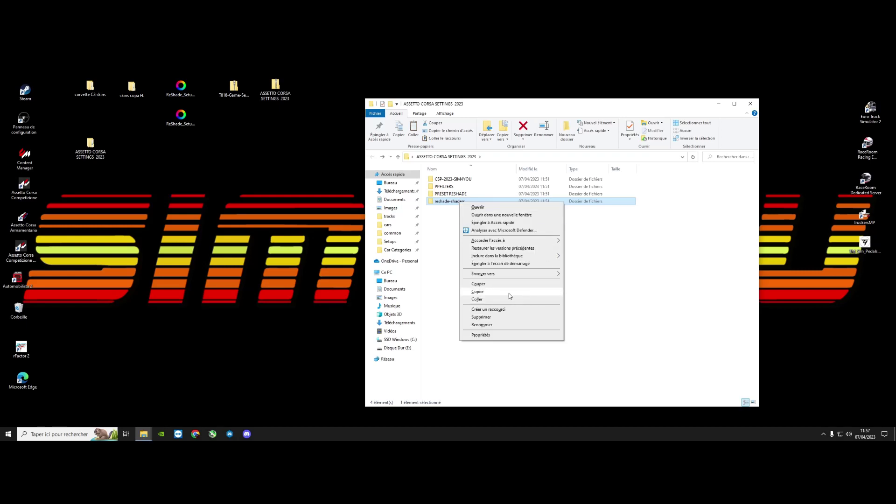
click(396, 348)
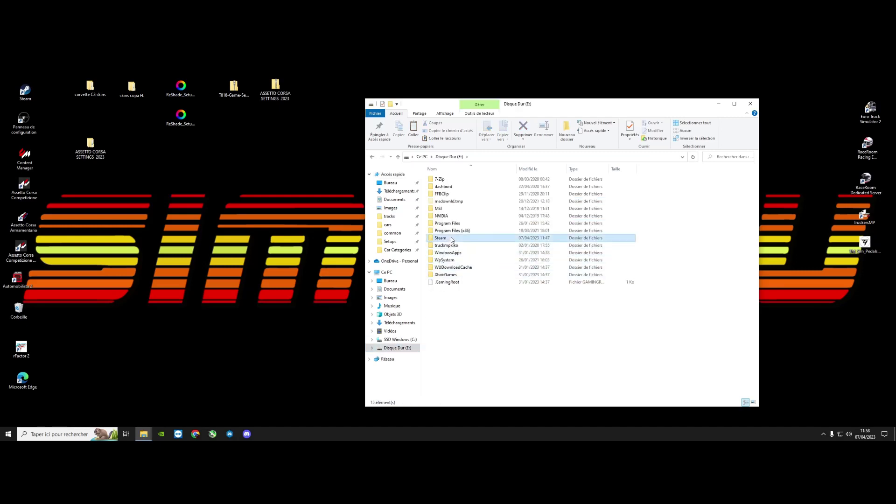
double_click(451, 237)
double_click(465, 304)
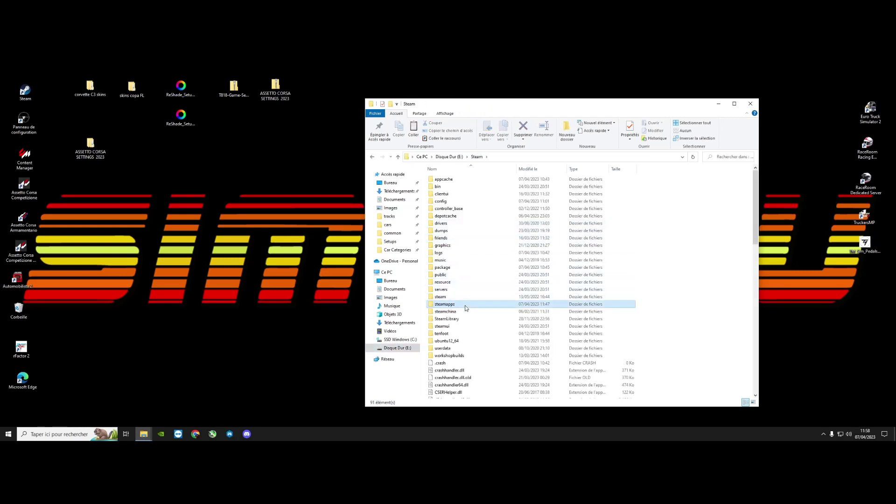
double_click(457, 179)
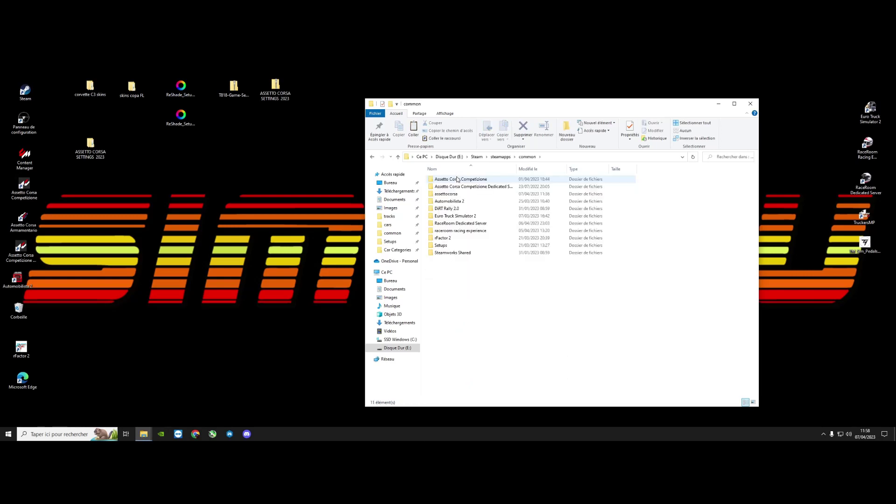
double_click(451, 193)
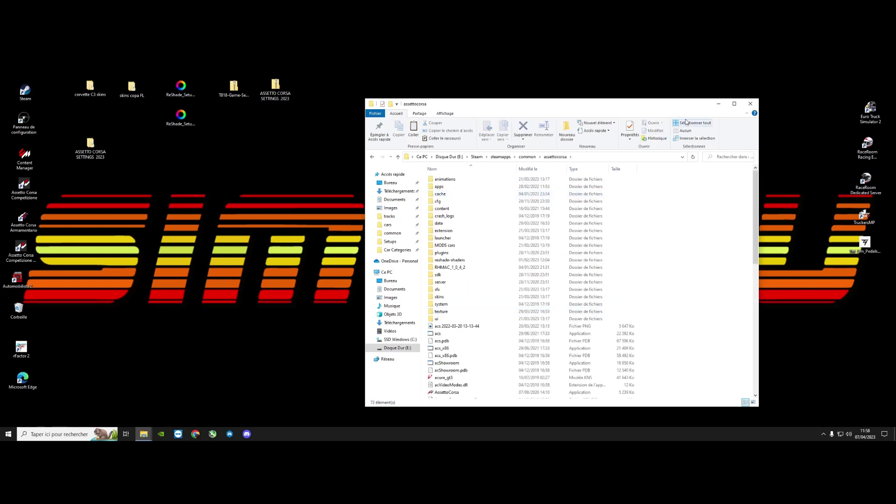
click(734, 103)
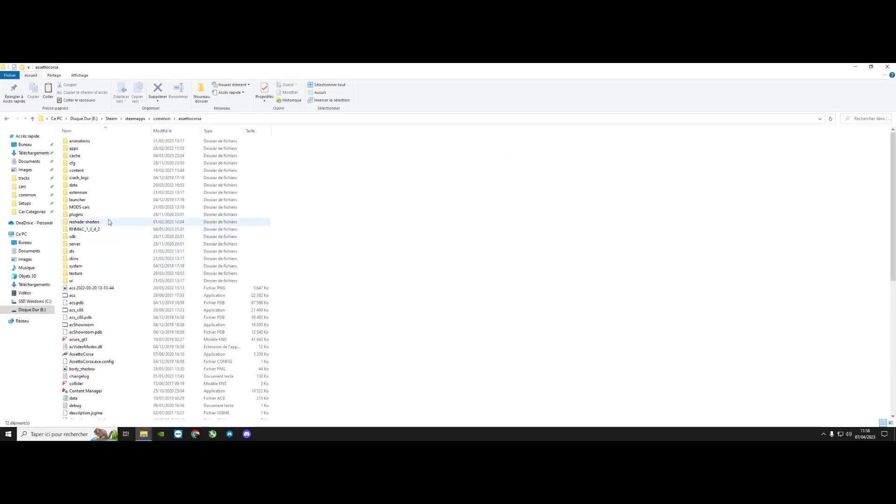
Check the paste option in the assettocorsa folder without pasting, and view the game's own reshade-shaders > Shaders folder
right_click(587, 254)
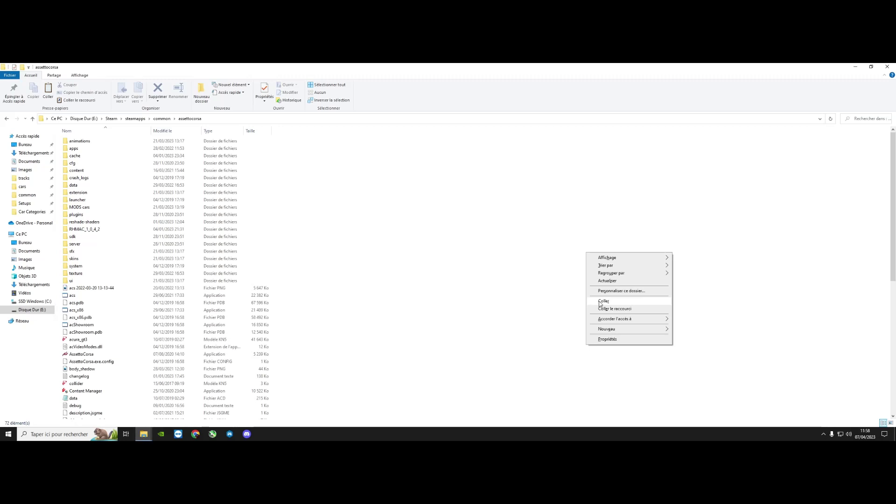
click(518, 204)
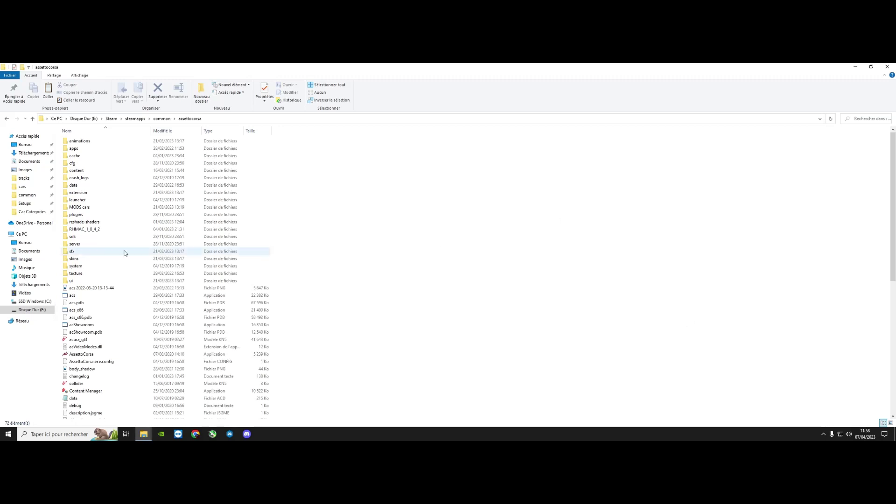
double_click(88, 224)
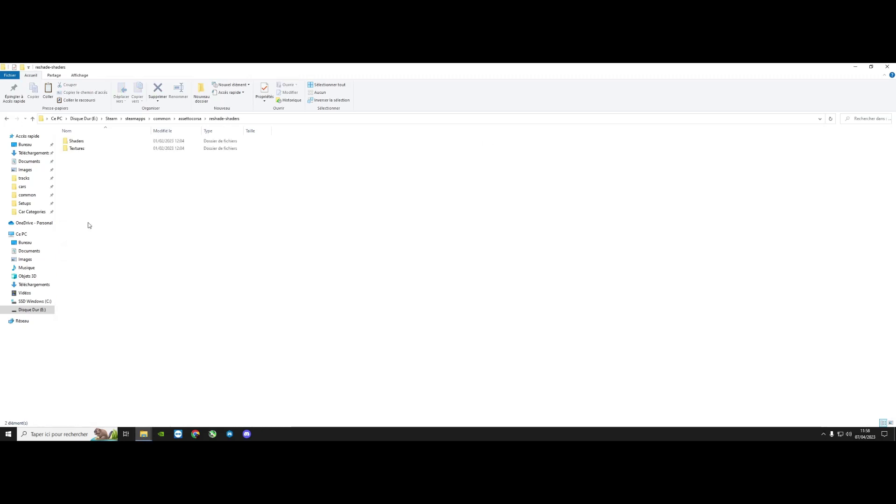
double_click(77, 140)
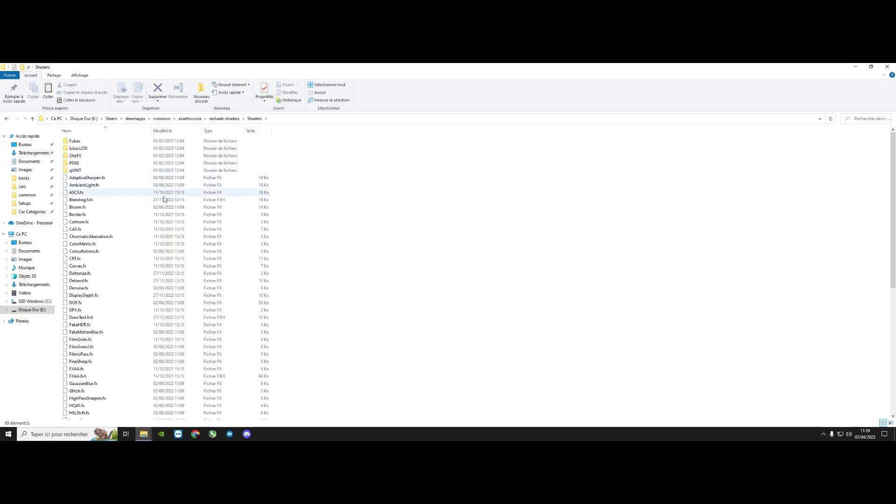
Close the open Shaders and ppfilters folder windows to clear the desktop
click(855, 68)
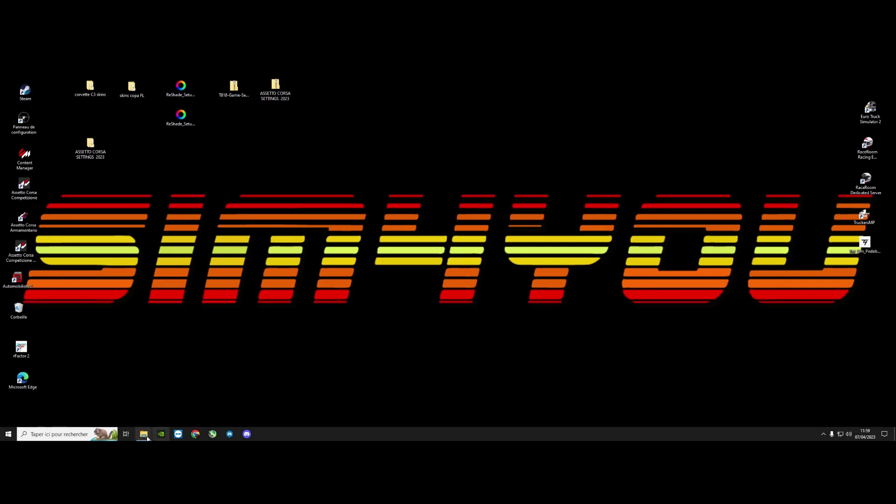
mouse_move(144, 434)
mouse_move(176, 420)
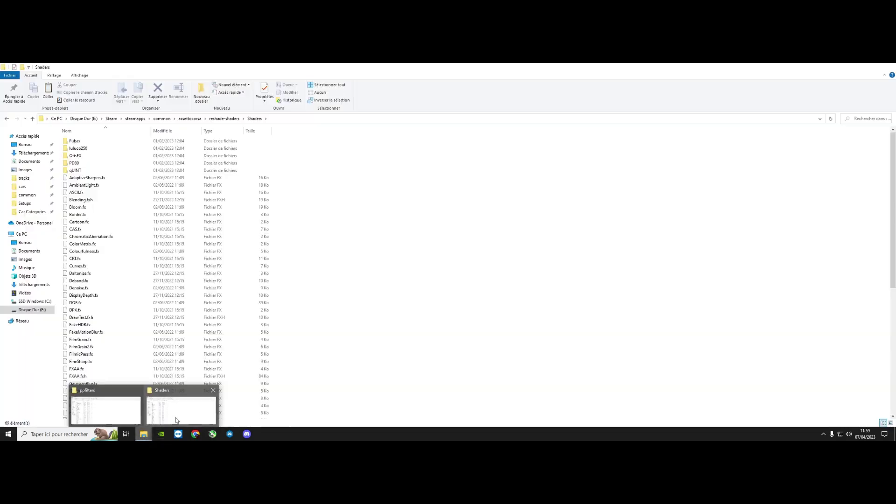
click(214, 390)
mouse_move(175, 397)
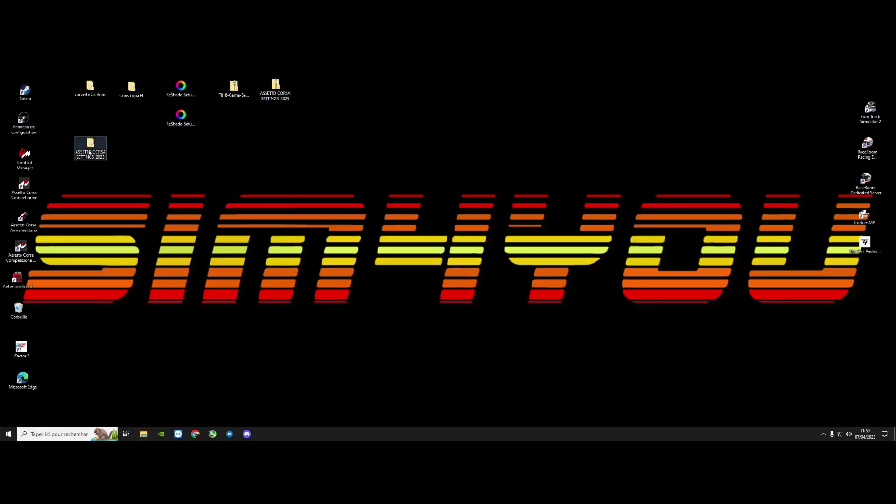
Reopen ASSETTO CORSA SETTINGS 2023 from the desktop and check its PRESET RESHADE and reshade-shaders subfolders
double_click(90, 153)
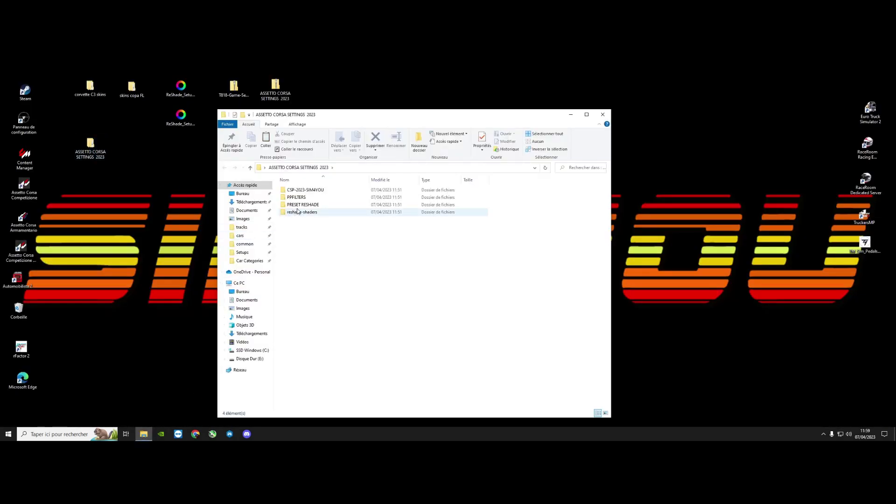
double_click(303, 204)
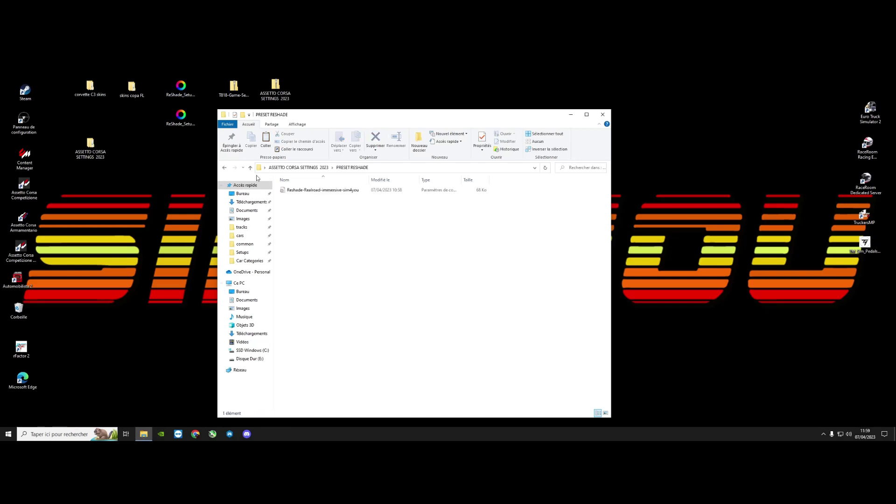
click(224, 168)
double_click(309, 213)
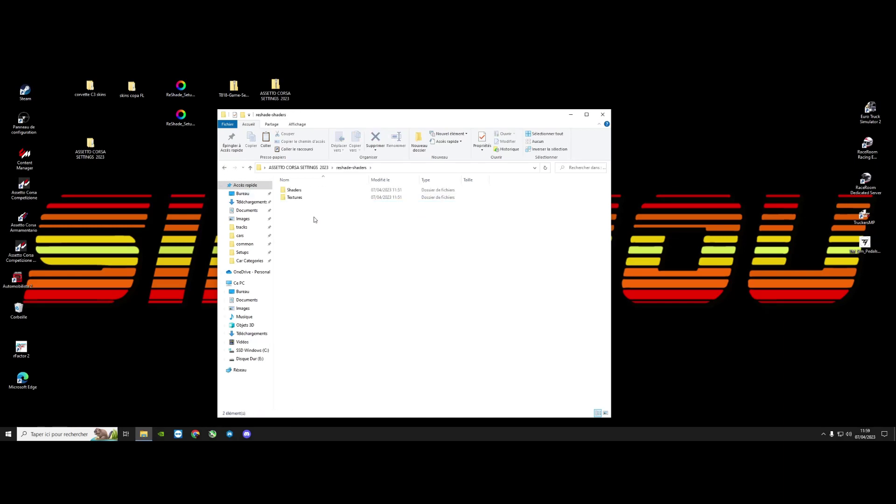
click(225, 168)
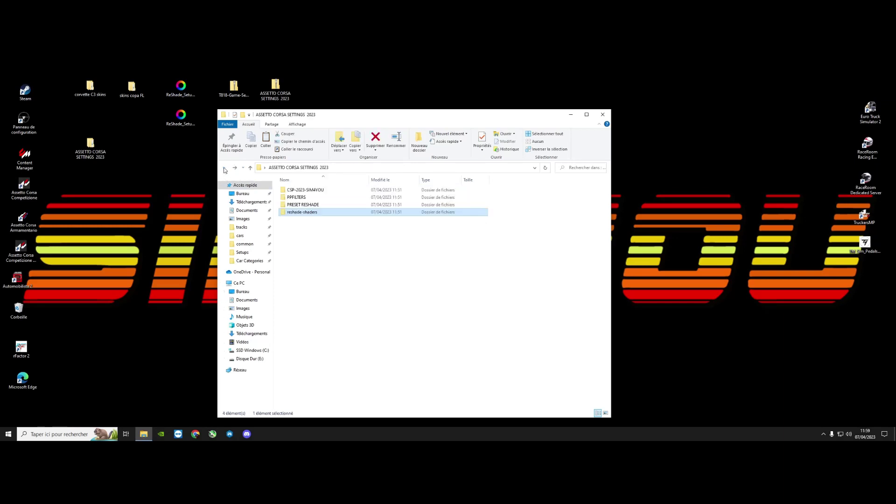
Copy the Reshade-Realroad-immersive-sim4you preset file from the pack's PRESET RESHADE folder
click(313, 205)
double_click(313, 206)
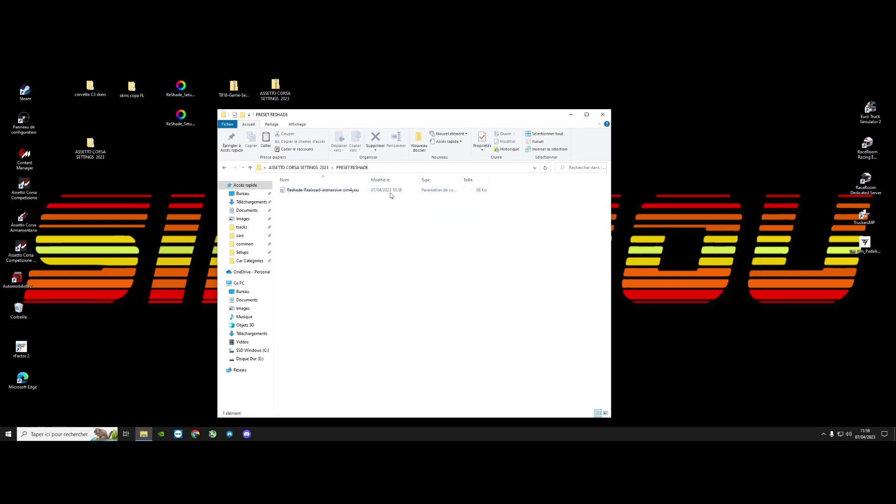
right_click(322, 192)
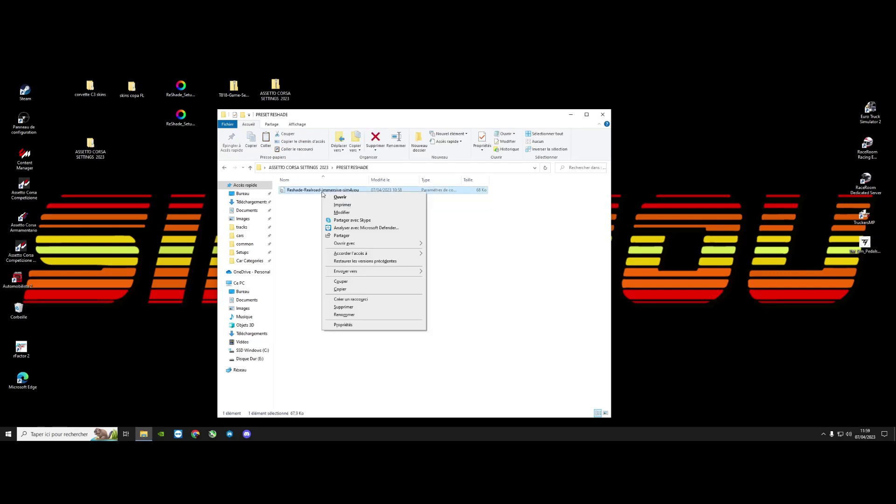
click(380, 290)
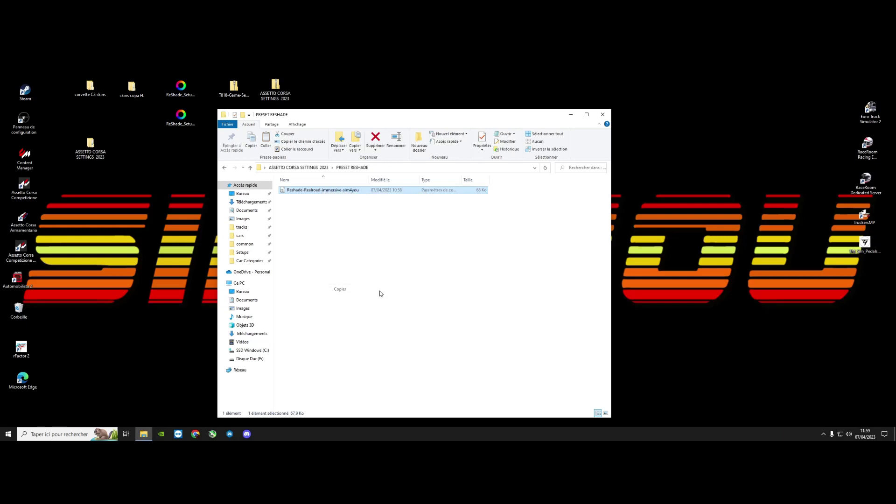
click(429, 301)
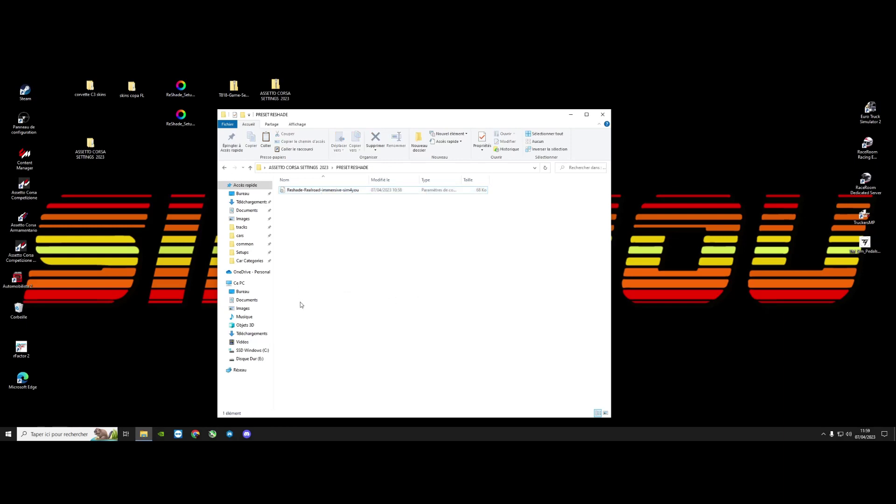
Go to the assettocorsa game folder under Steam > steamapps > common on Disque Dur (E:) and maximize the window
click(250, 359)
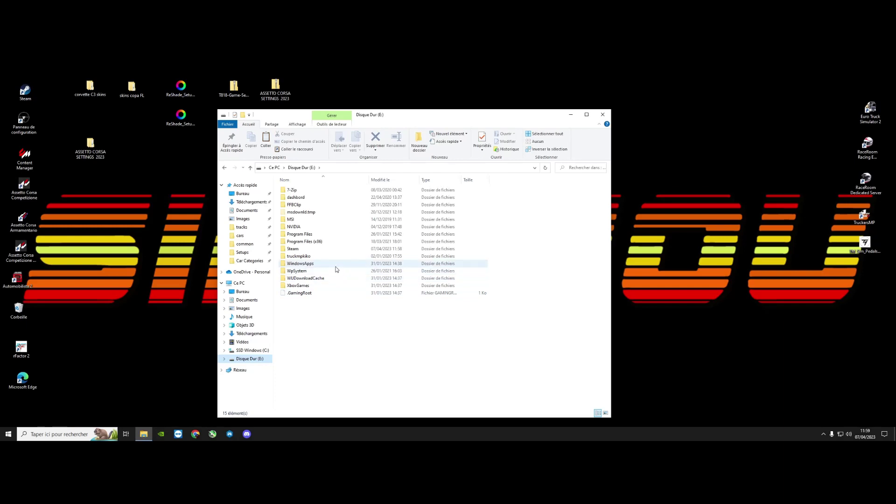
click(321, 250)
double_click(321, 250)
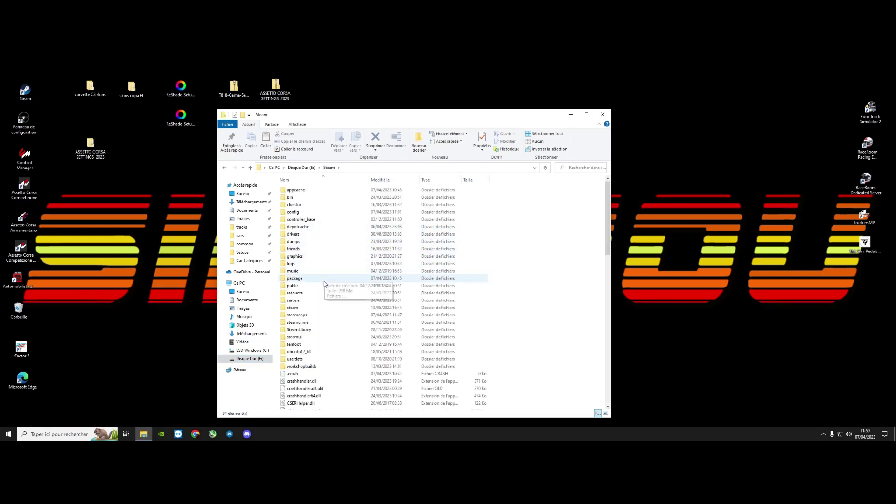
click(321, 315)
double_click(322, 315)
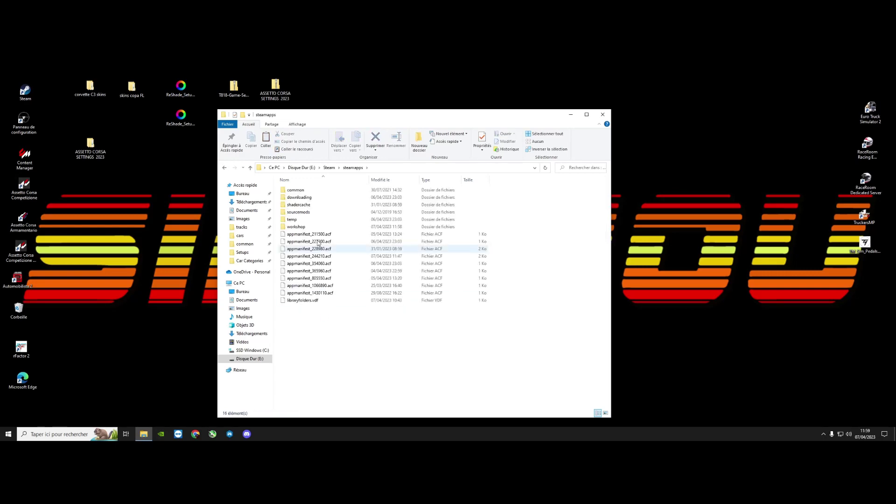
double_click(316, 191)
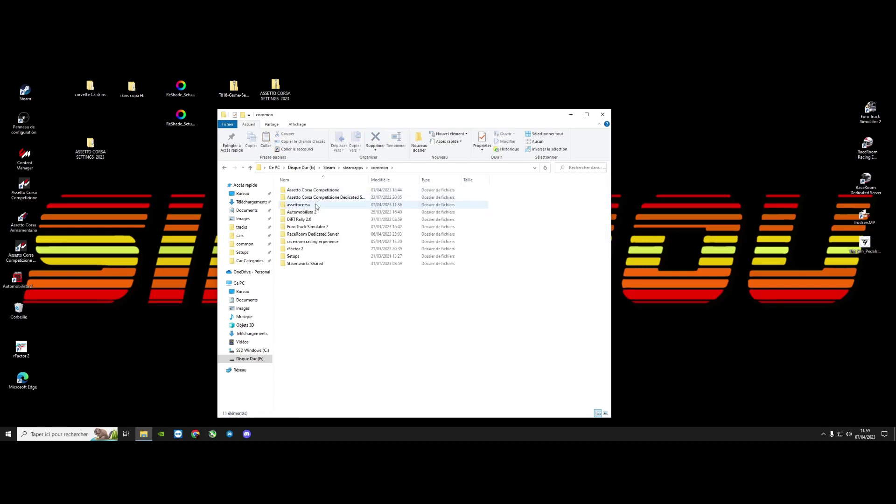
double_click(313, 205)
click(587, 114)
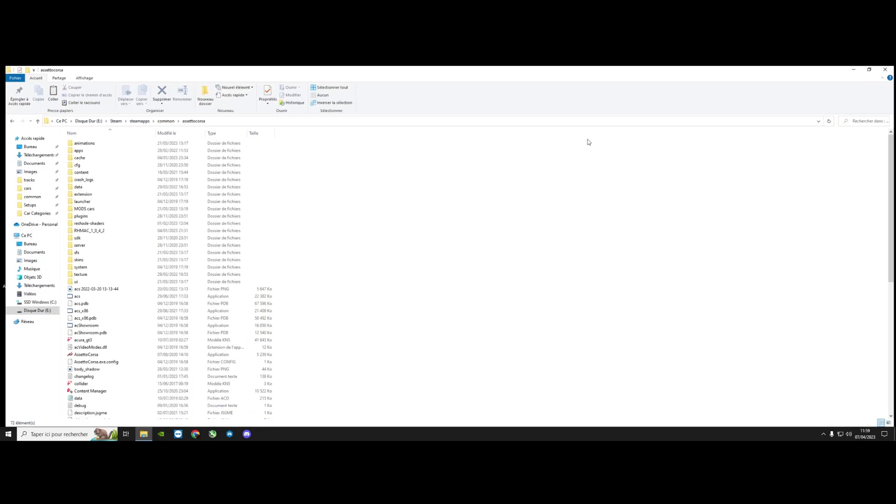
Find the ReShade preset files in the assettocorsa folder and check the paste option for the copied preset without pasting
scroll(539, 305, down, 6)
scroll(537, 301, up, 4)
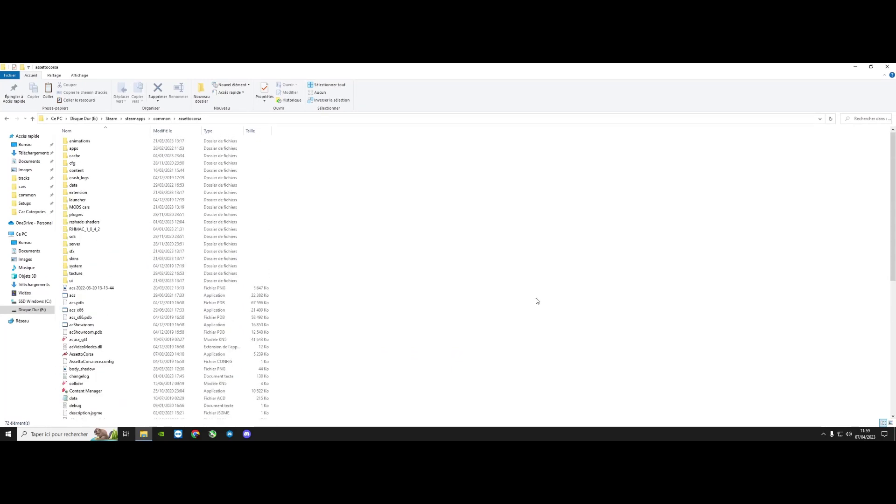
scroll(535, 300, down, 8)
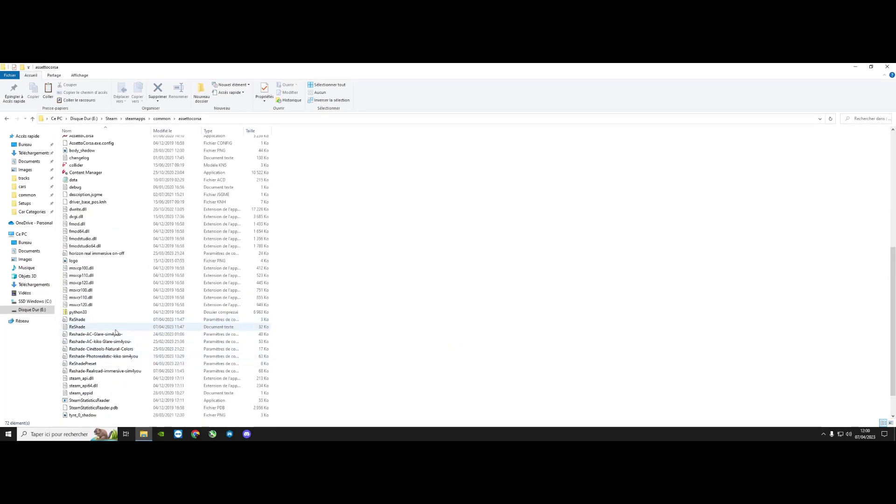
right_click(573, 270)
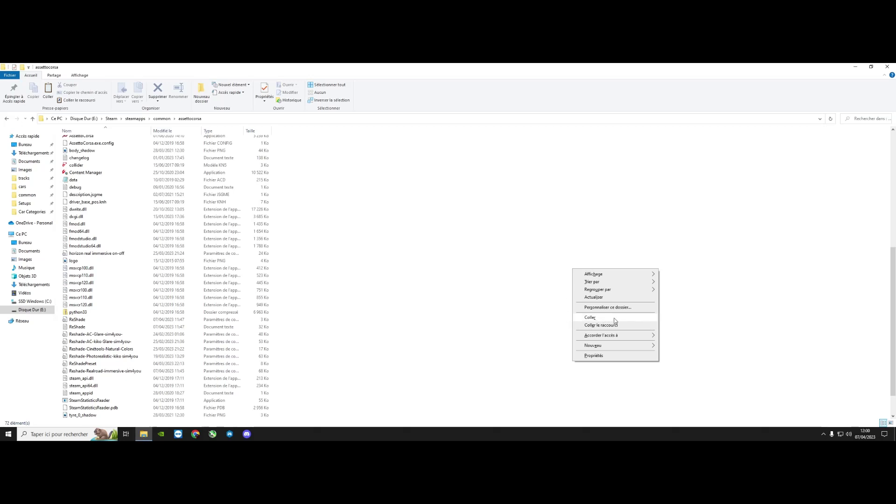
click(448, 335)
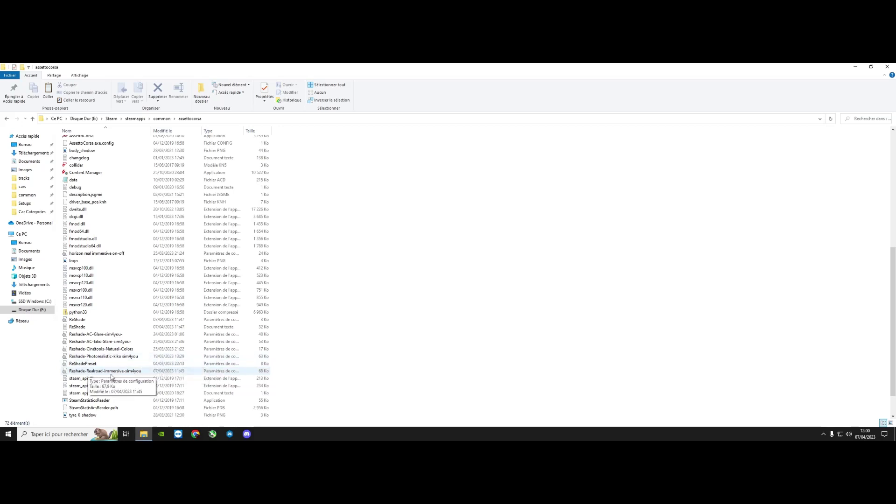
Close the assettocorsa folder window and launch Content Manager from the desktop
click(891, 66)
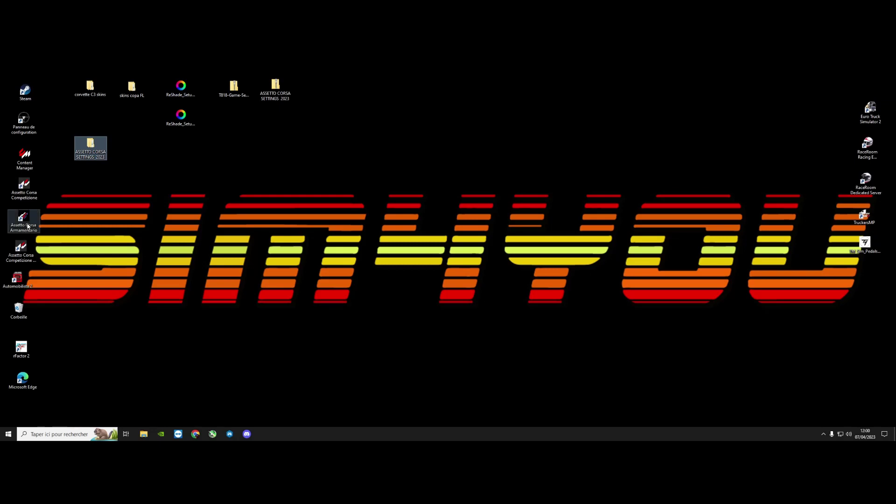
click(164, 317)
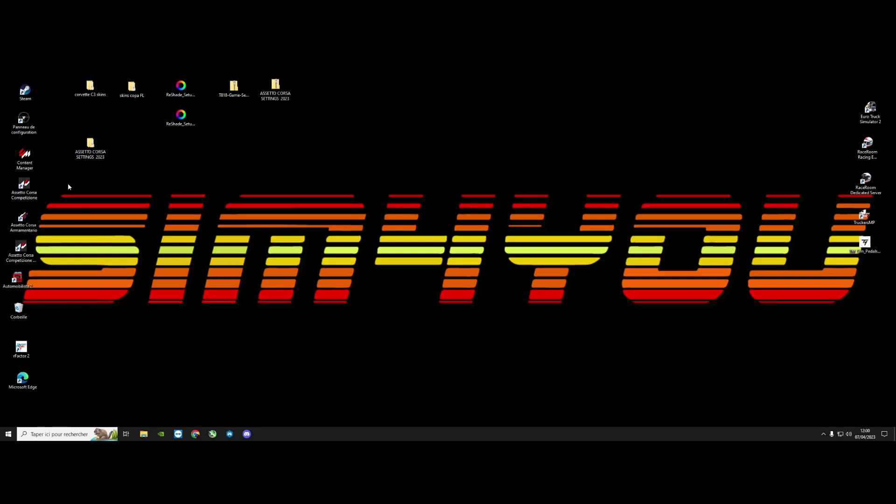
click(29, 160)
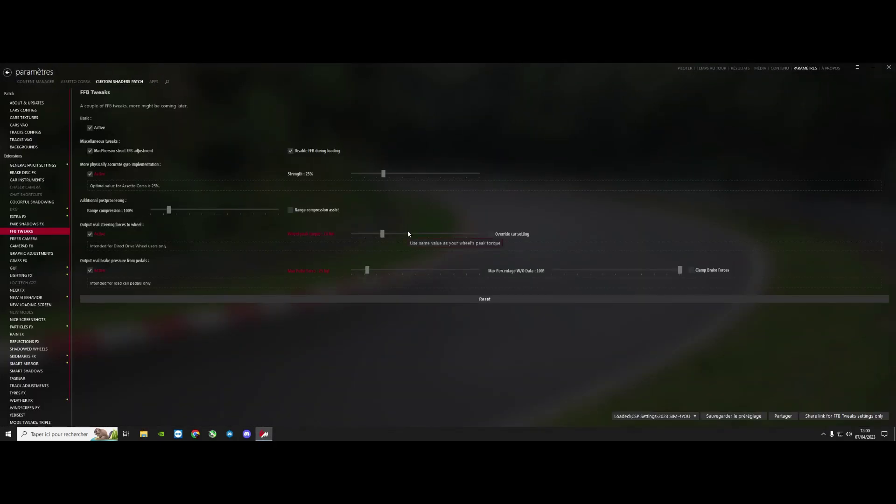
Review the Assetto Corsa video settings and the loaded video presets without choosing a different preset
click(685, 68)
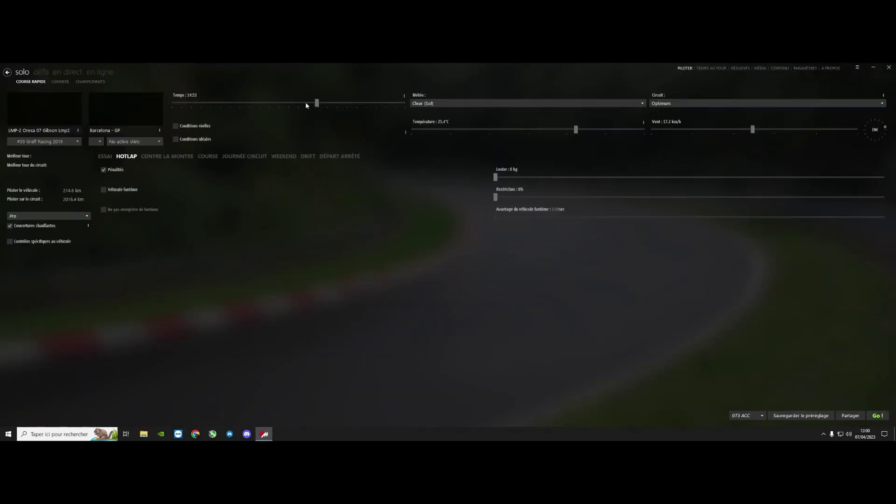
click(805, 68)
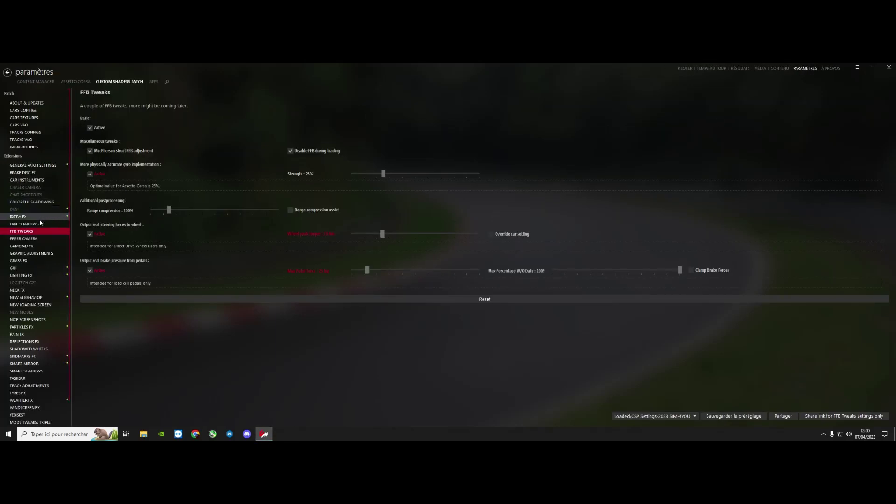
click(79, 82)
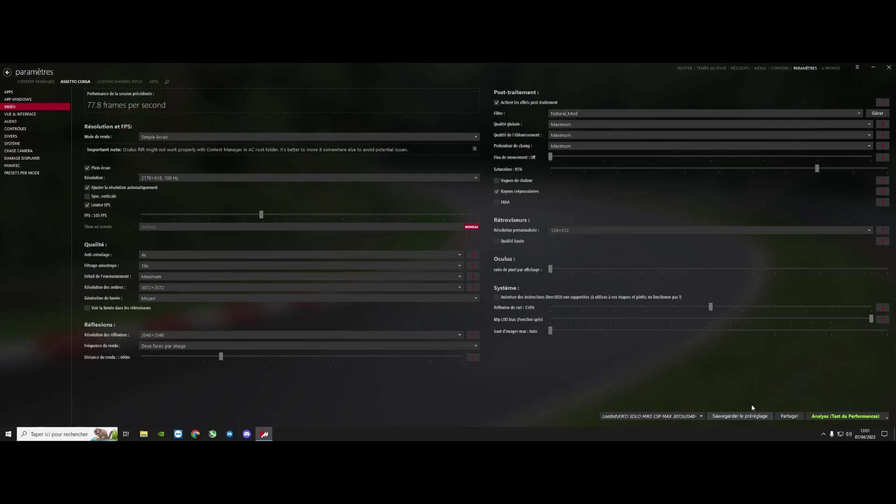
click(701, 417)
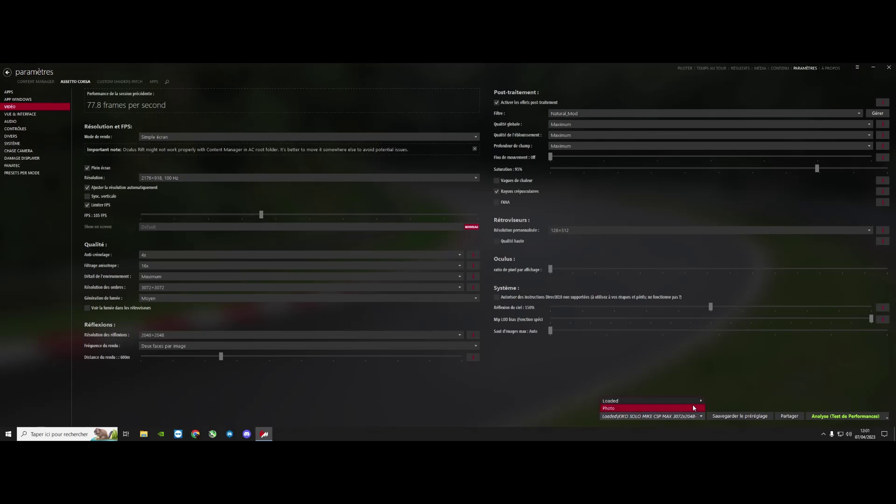
mouse_move(690, 401)
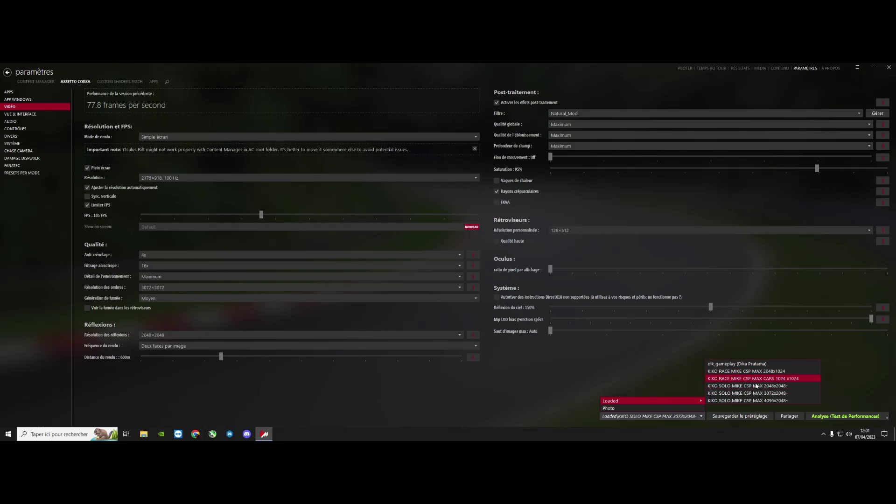
click(558, 380)
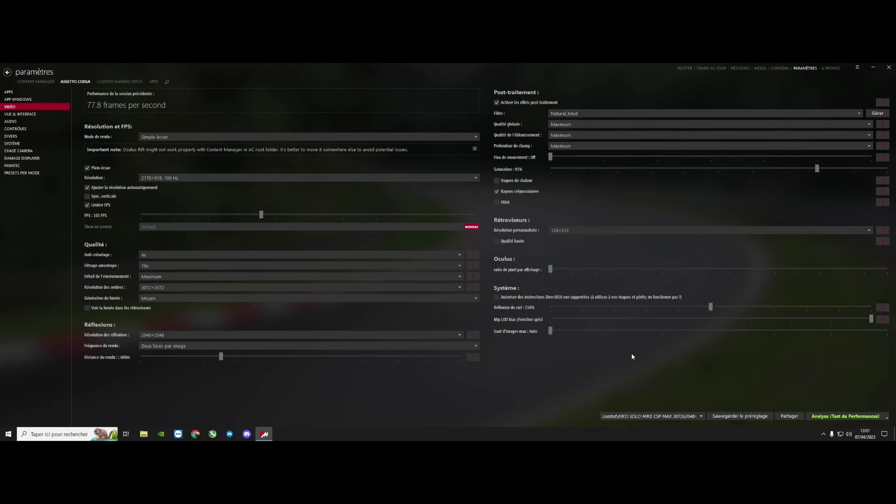
Load the CSP Settings-2023 SIM-4YOU preset in the Custom Shaders Patch settings
click(110, 82)
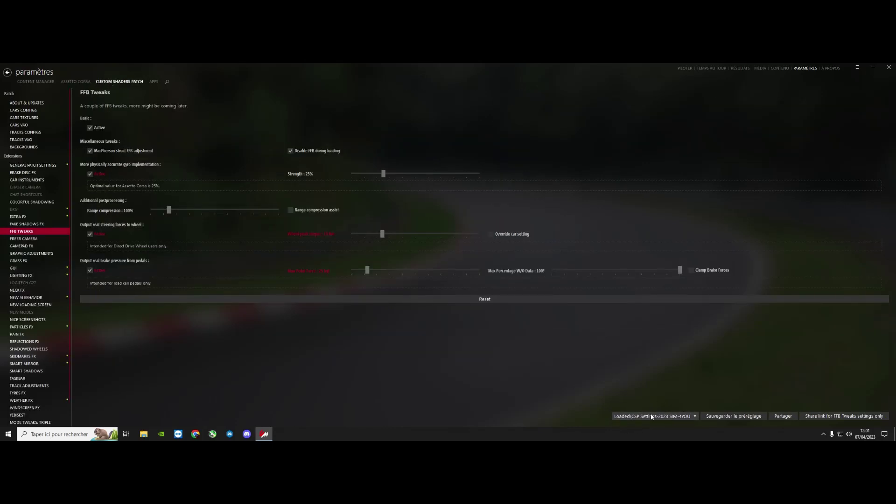
click(694, 416)
mouse_move(676, 396)
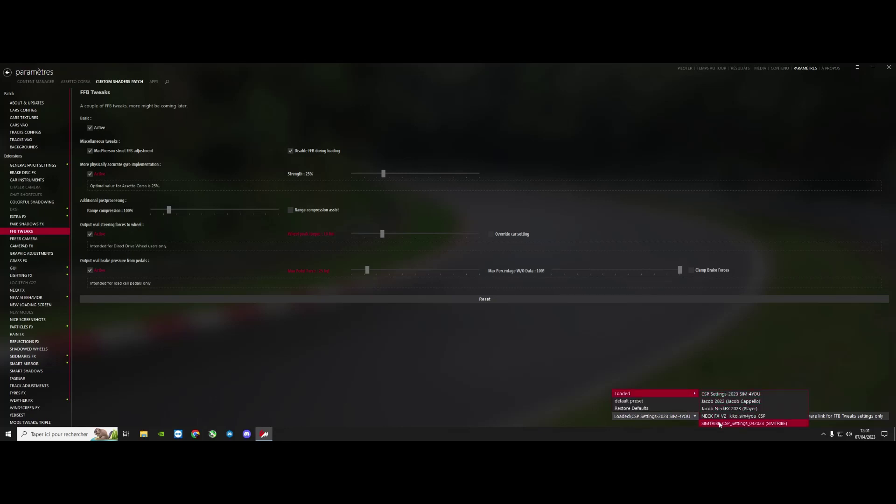
click(718, 395)
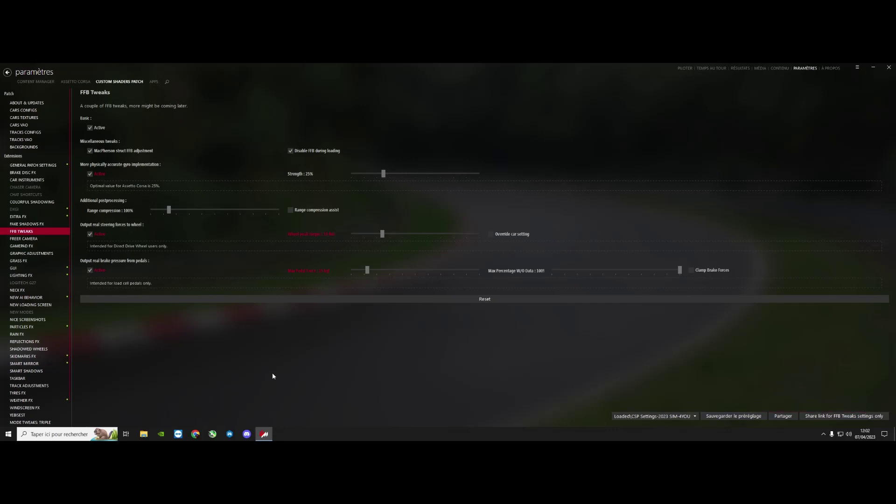
Launch the hotlap session with the LMP-2 Oreca 07 Gibson at Barcelona - GP and enter the cockpit to drive
click(685, 69)
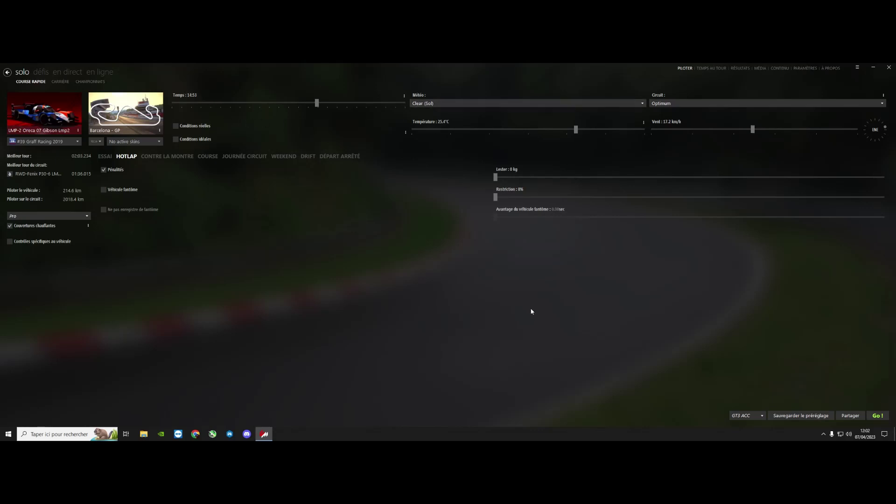
click(876, 415)
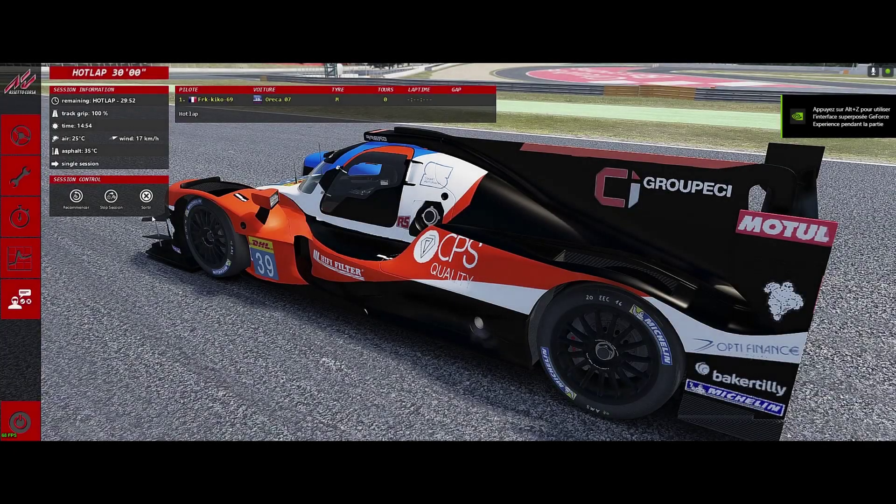
click(16, 133)
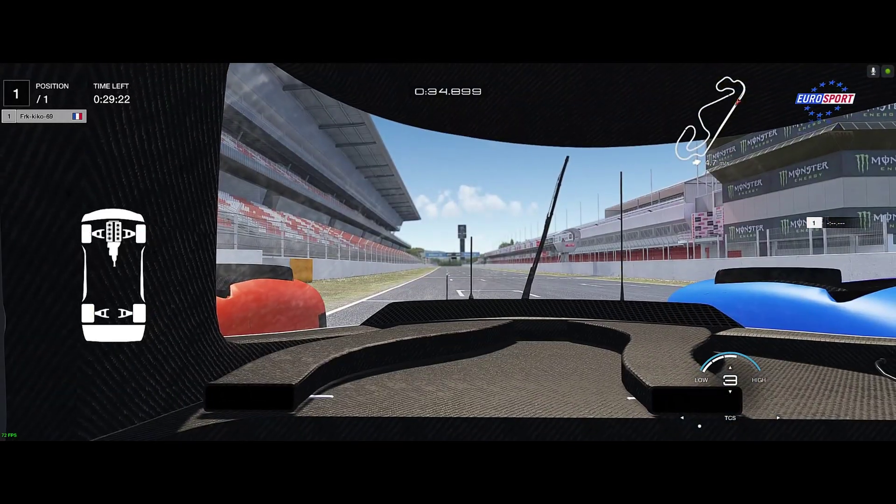
mouse_move(54, 80)
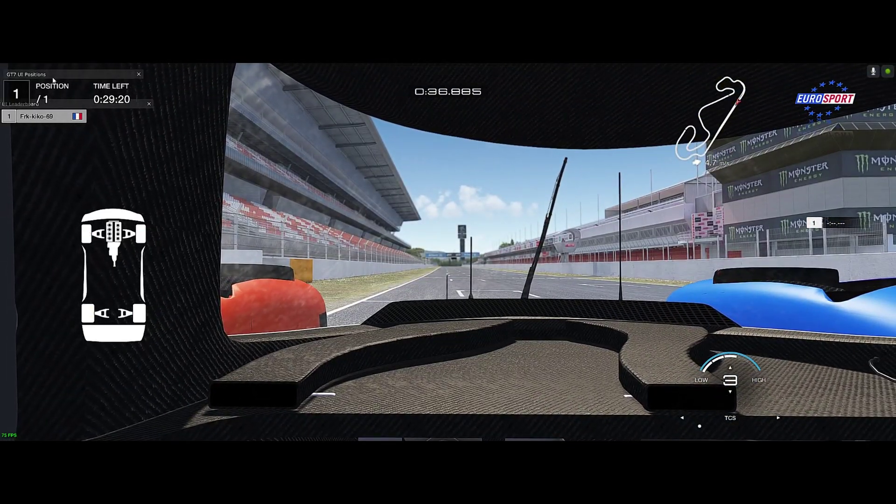